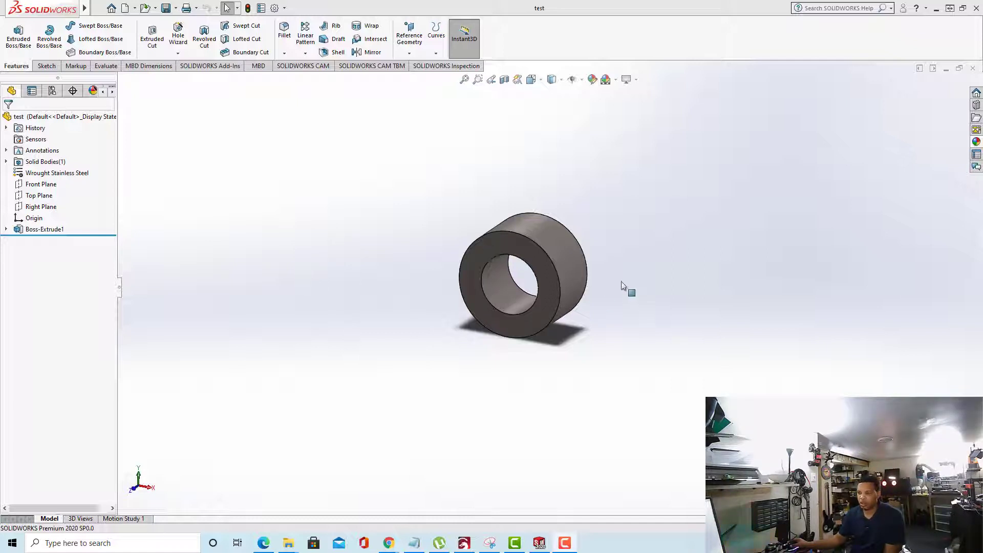
Step: Orbit the stainless cylinder and confirm RealView Graphics is greyed out under View > Display
mouse_move(606, 301)
mouse_down()
mouse_move(620, 278)
mouse_move(610, 292)
mouse_up()
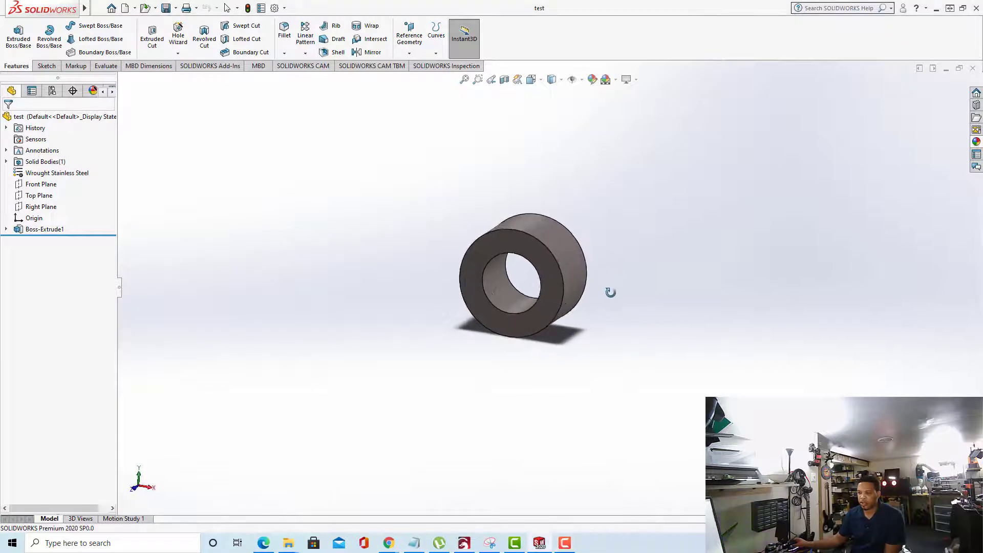
drag(619, 329, 616, 269)
key(Escape)
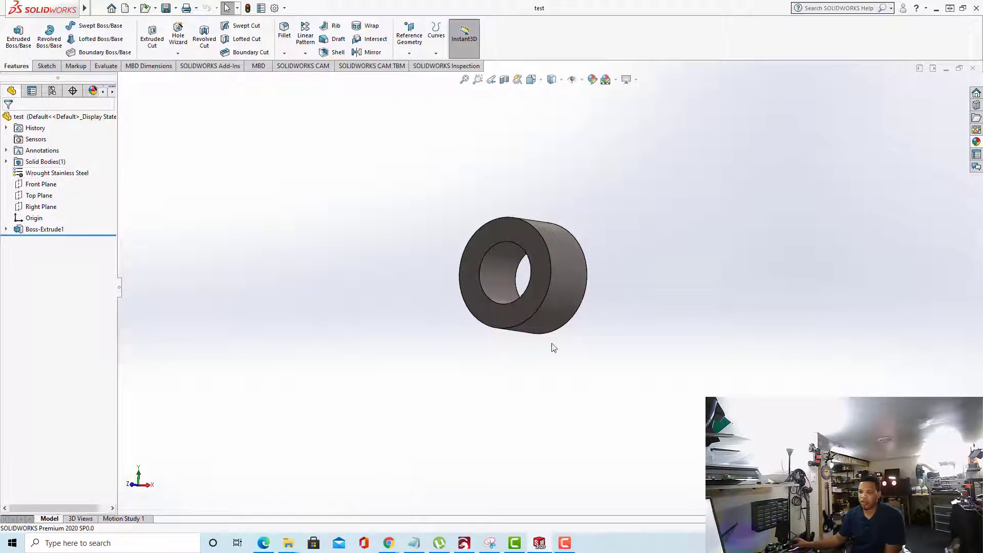
drag(616, 298, 601, 329)
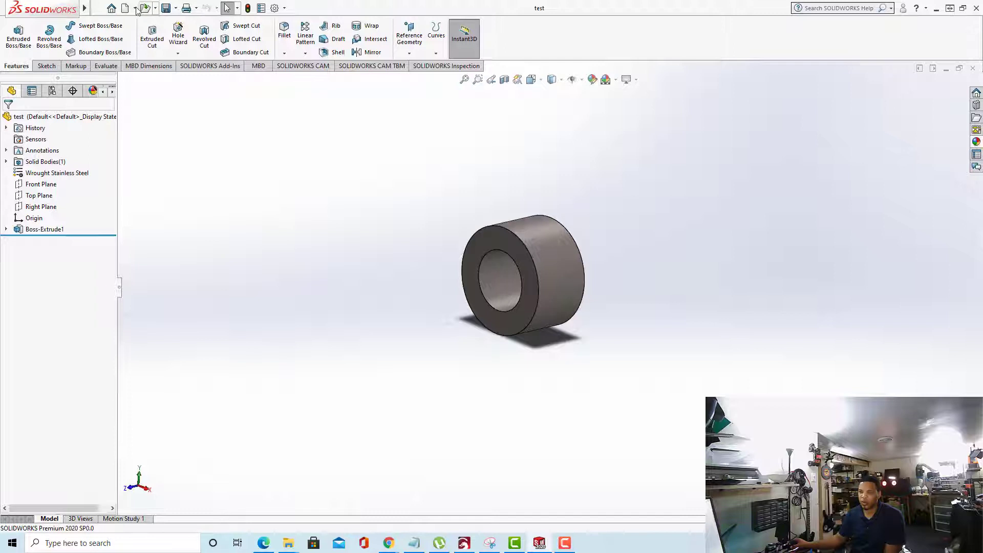
click(117, 9)
mouse_move(136, 10)
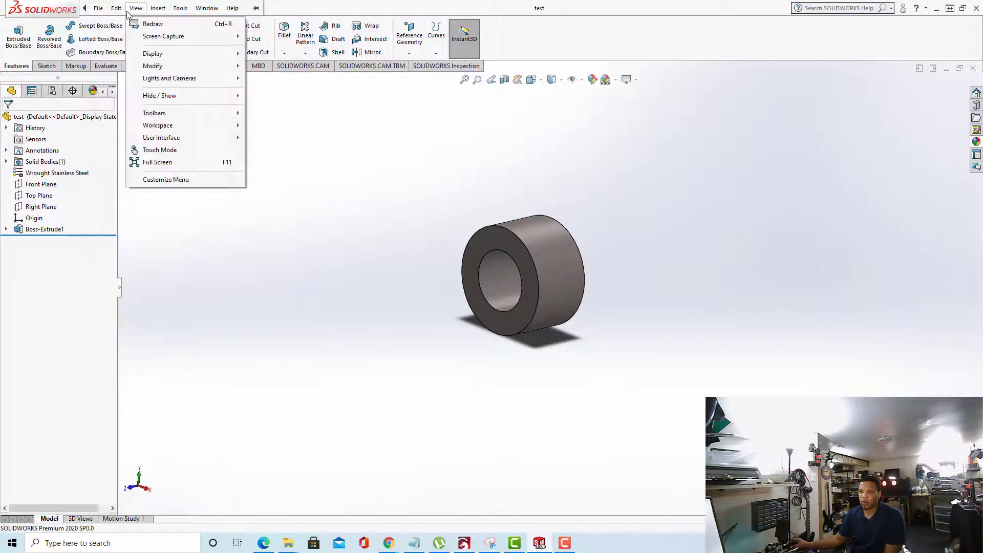
mouse_move(193, 54)
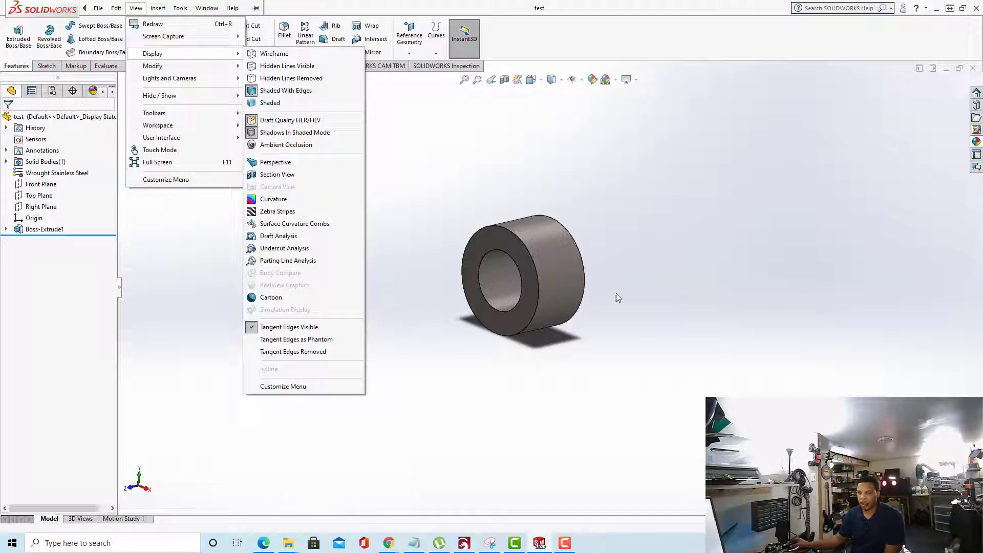
click(644, 294)
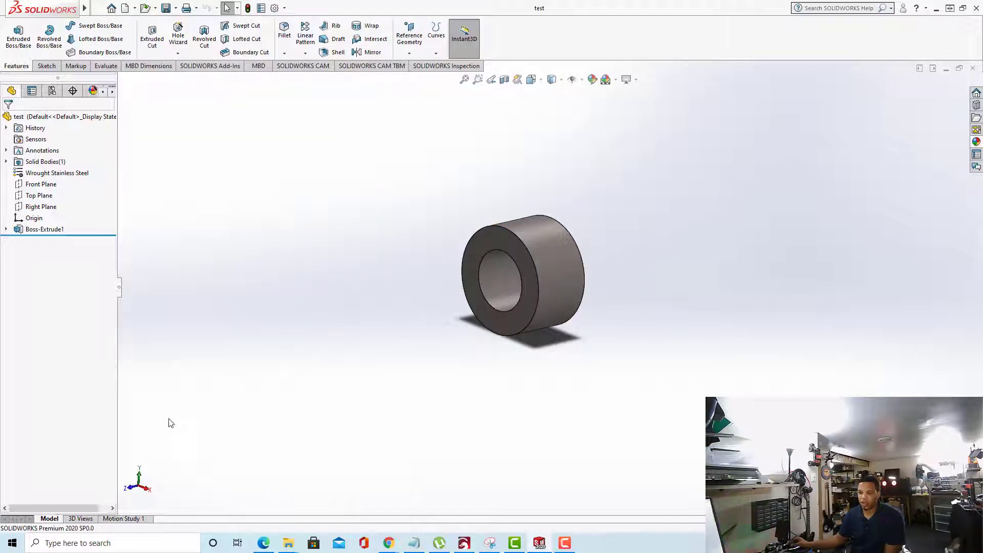
Step: Launch Registry Editor by searching 'rege' from the Start menu
click(12, 546)
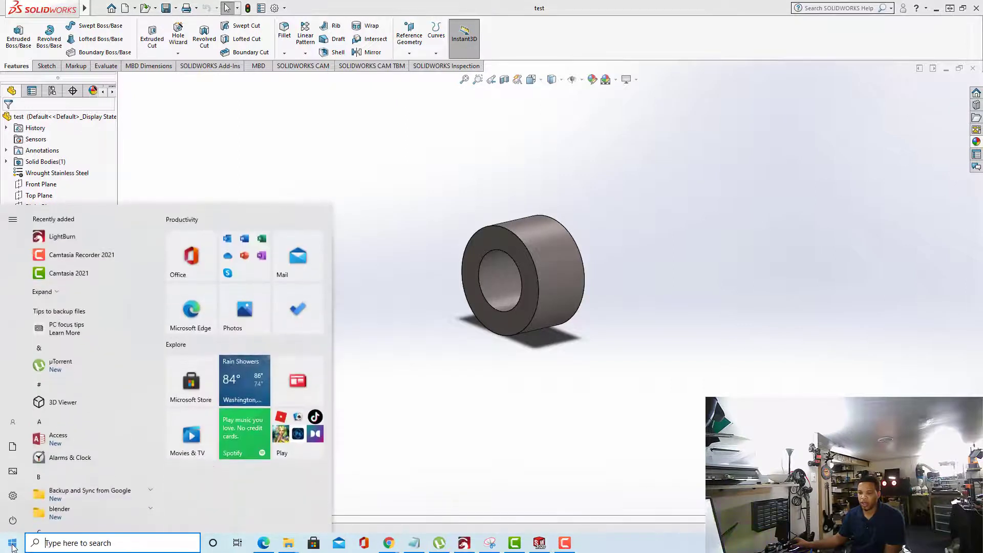
text(rege)
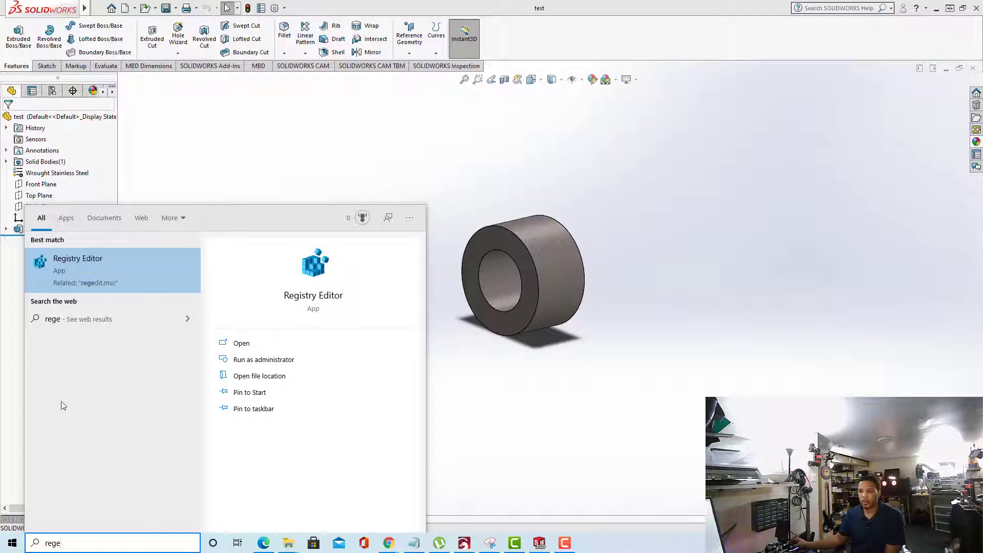
click(108, 266)
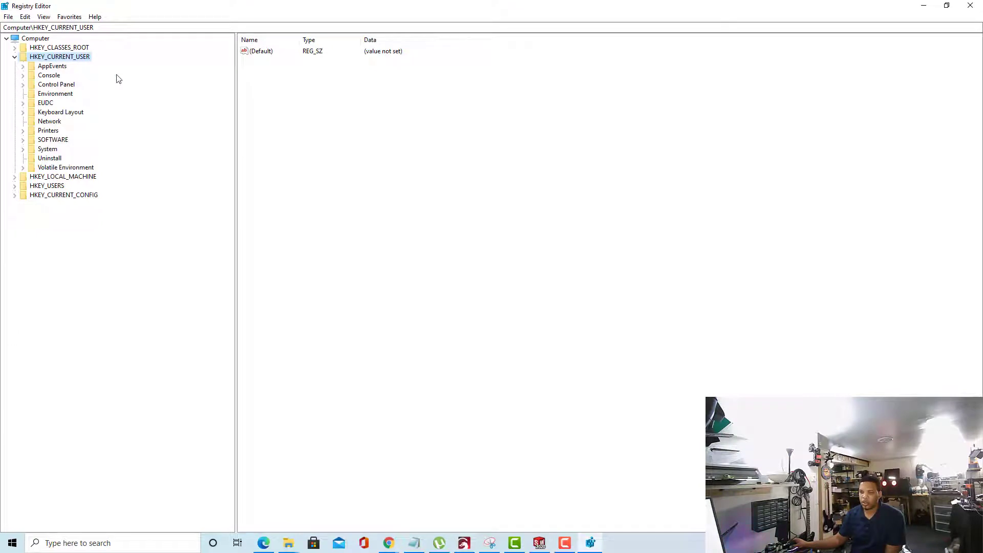
Step: Expand HKEY_CURRENT_USER and its SOFTWARE key in the key tree
click(15, 57)
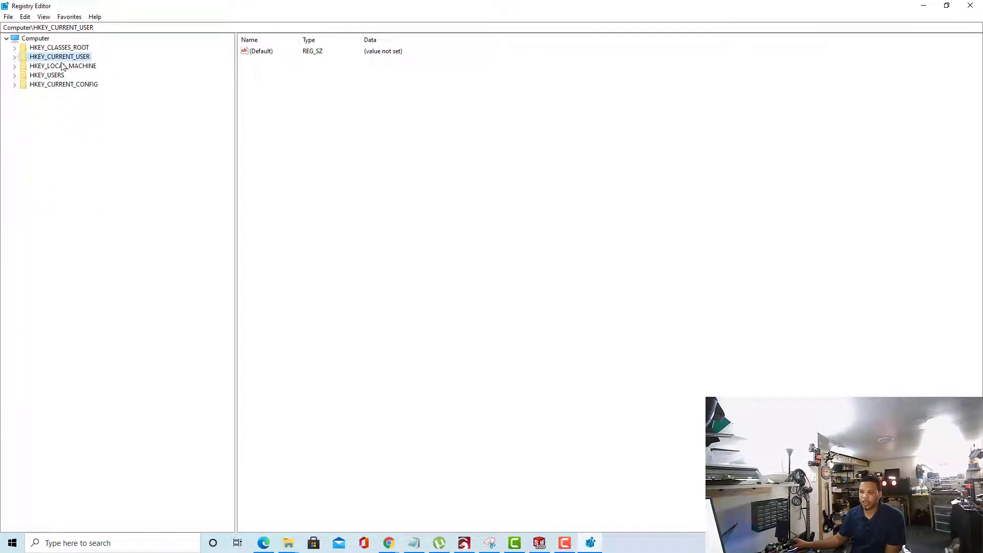
click(14, 59)
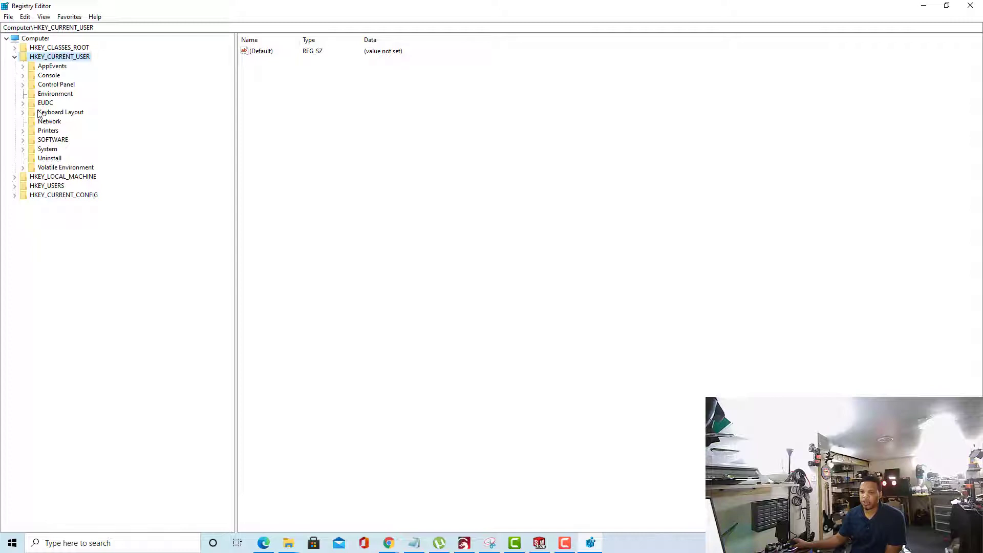
click(22, 141)
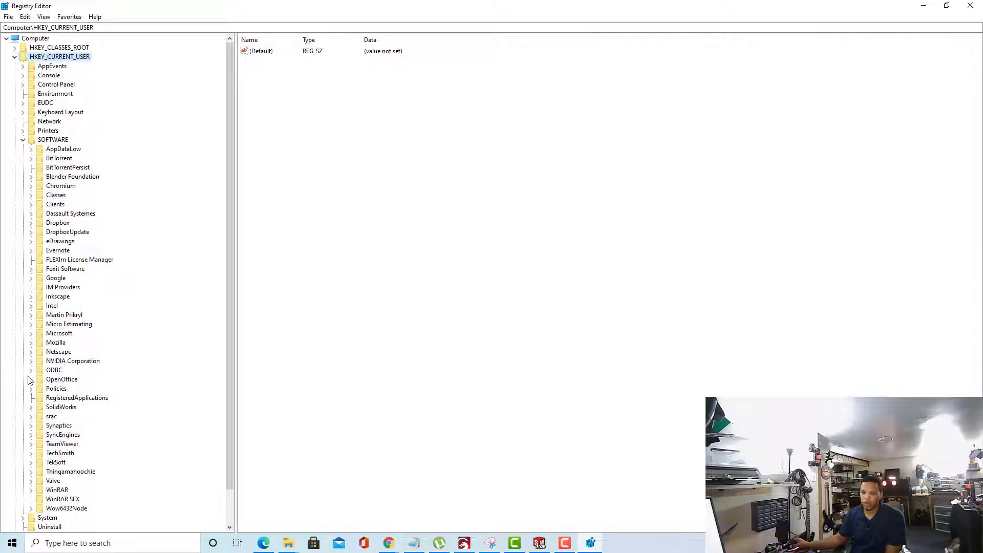
Step: Expand SolidWorks > SOLIDWORKS 2020 > Performance > Graphics > Hardware to list the vendor keys
click(31, 408)
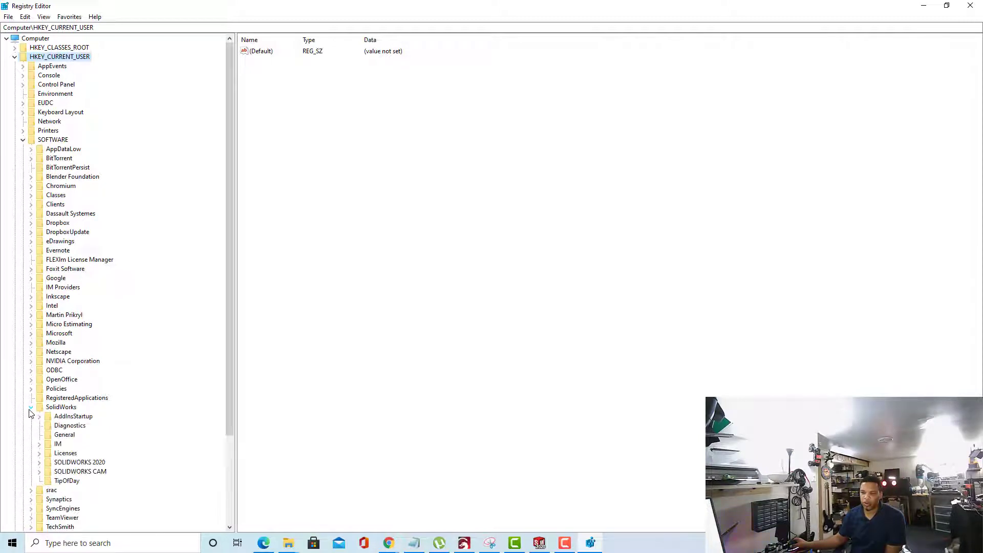
scroll(37, 416, down, 3)
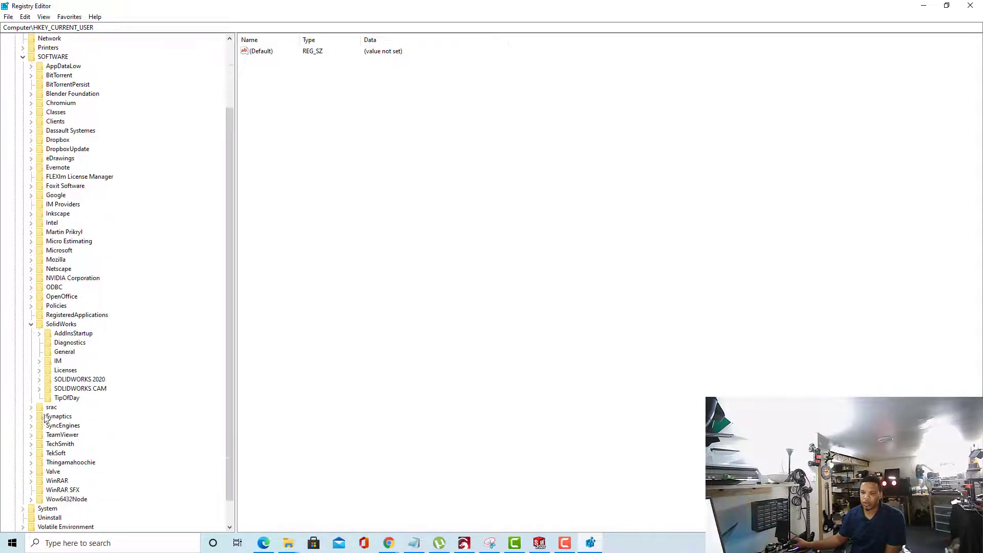
click(39, 380)
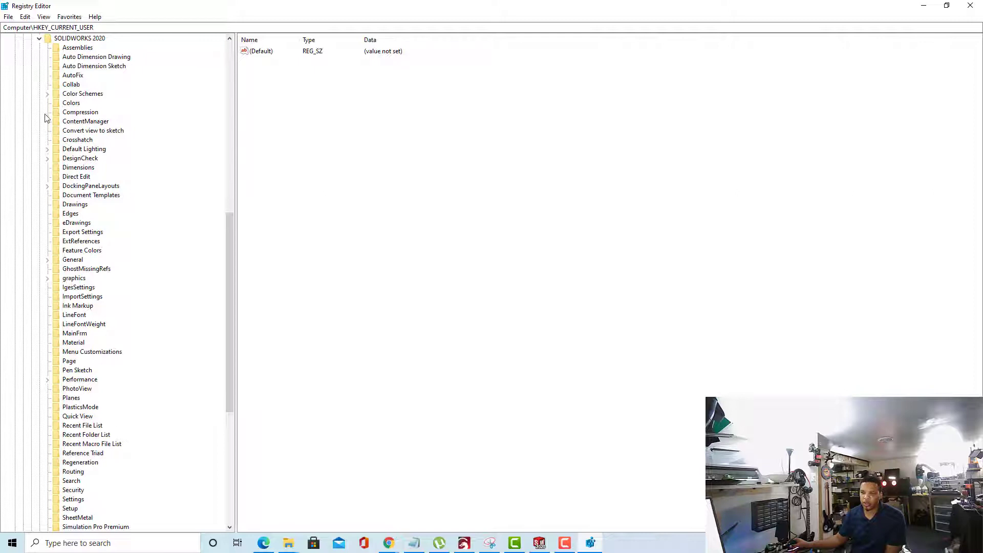
click(47, 380)
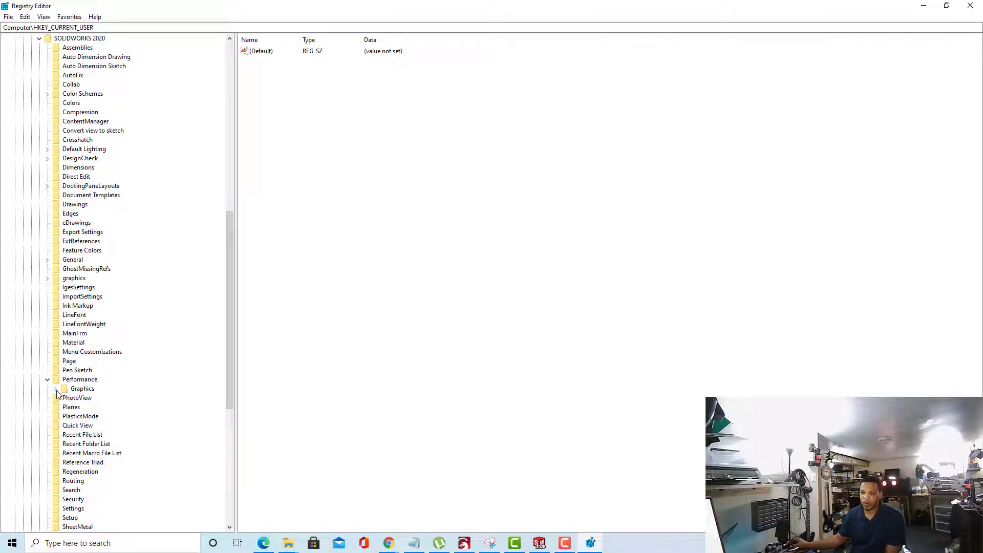
click(56, 389)
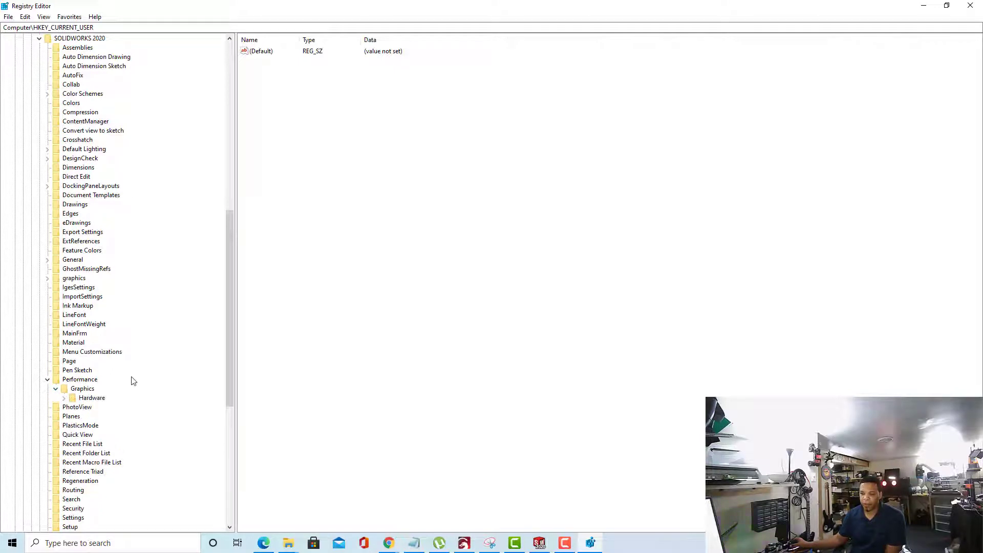
click(64, 399)
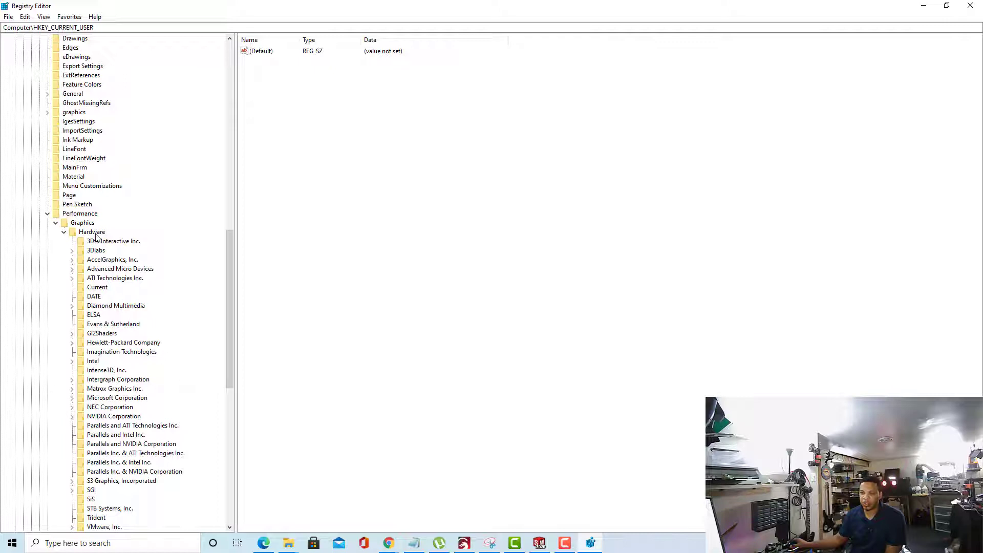
scroll(138, 306, down, 3)
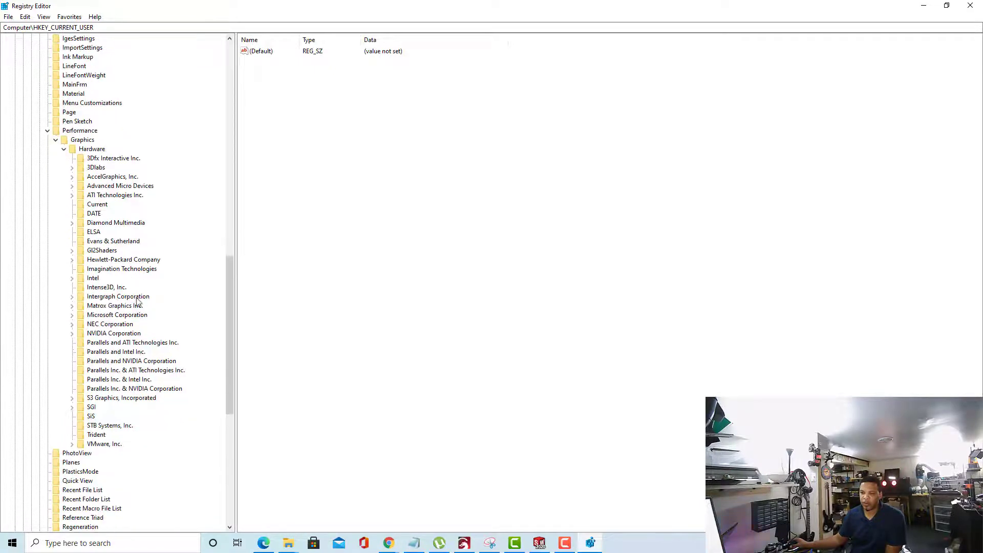
Step: Inspect the Current key's GTX 1050 Ti Renderer value and the Gl2Shaders key, then switch to Chrome
click(105, 205)
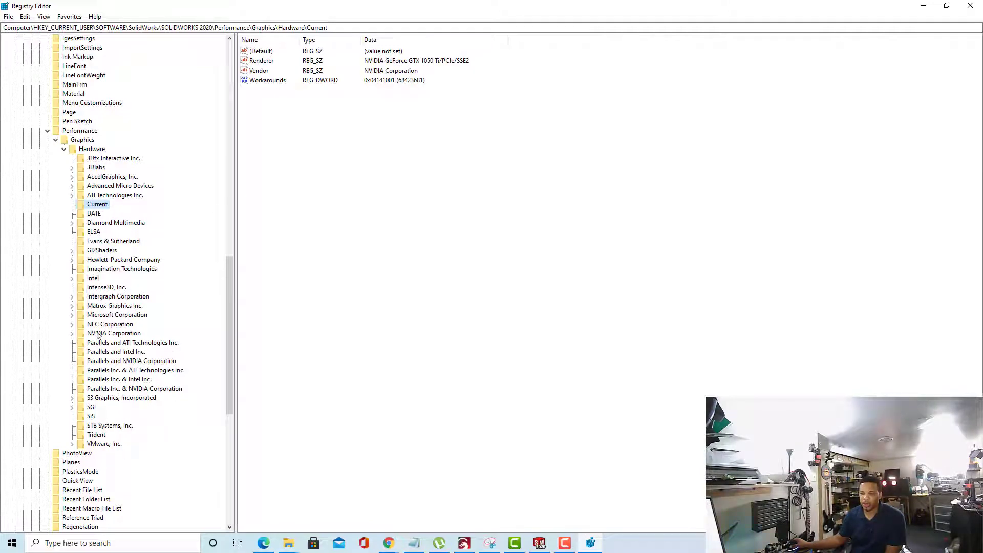
click(103, 251)
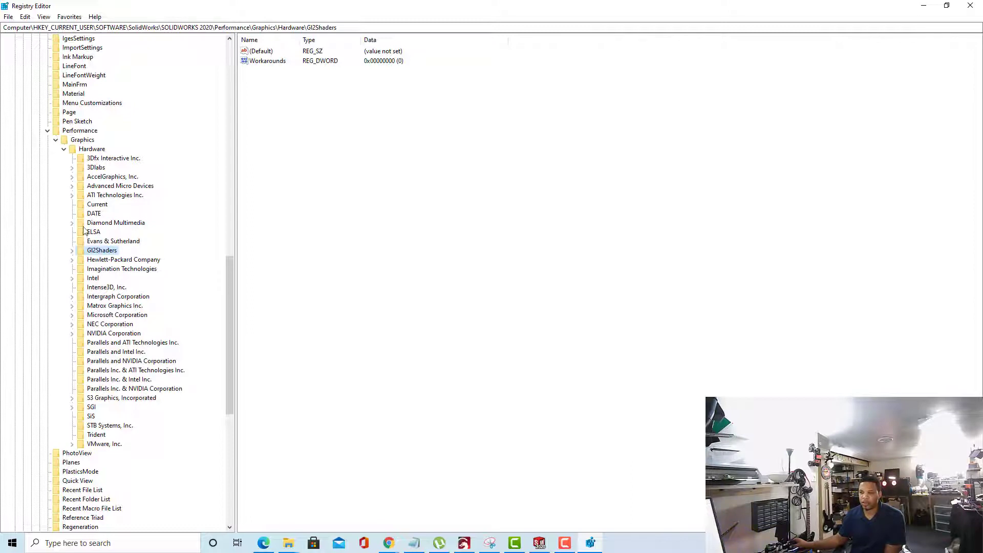
click(97, 205)
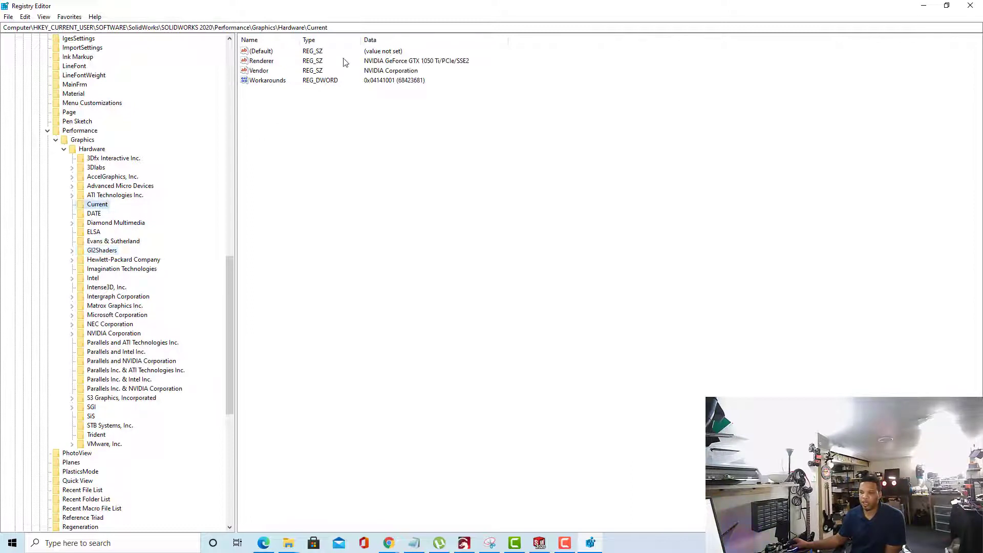
double_click(268, 62)
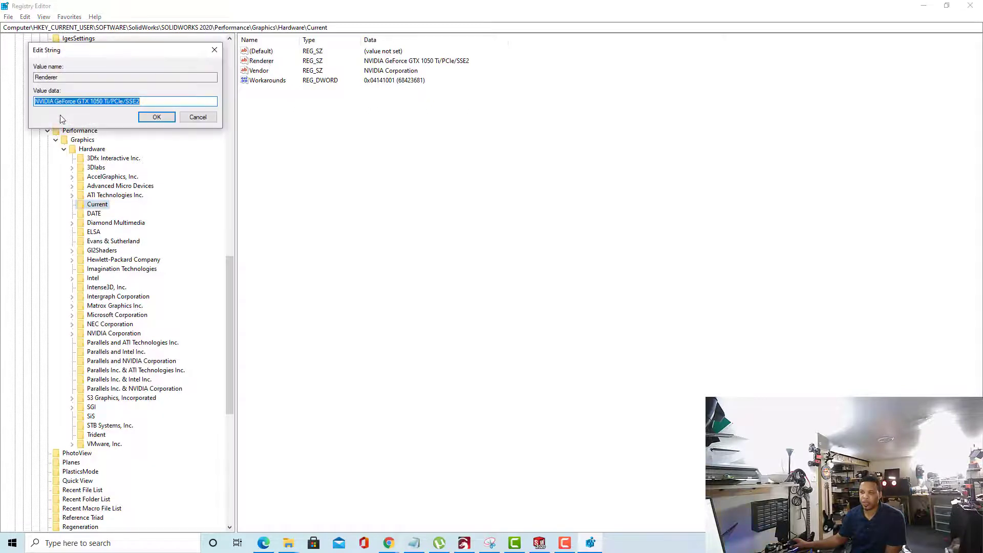
click(156, 119)
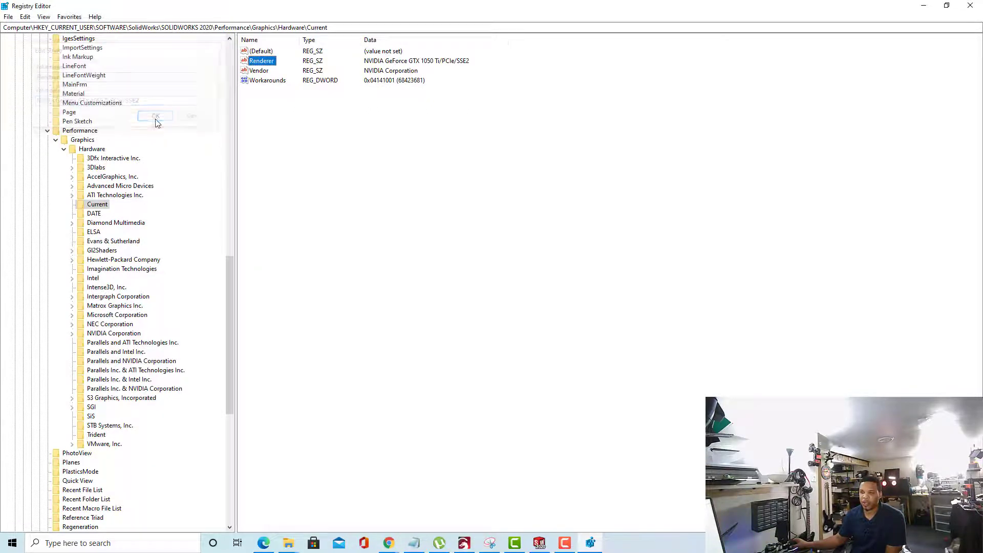
click(72, 250)
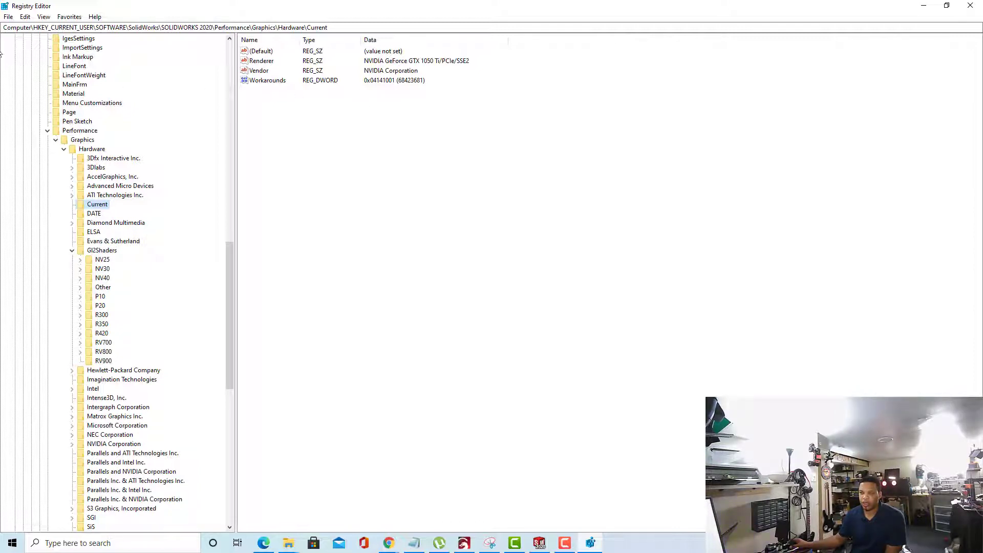
key(alt+Tab)
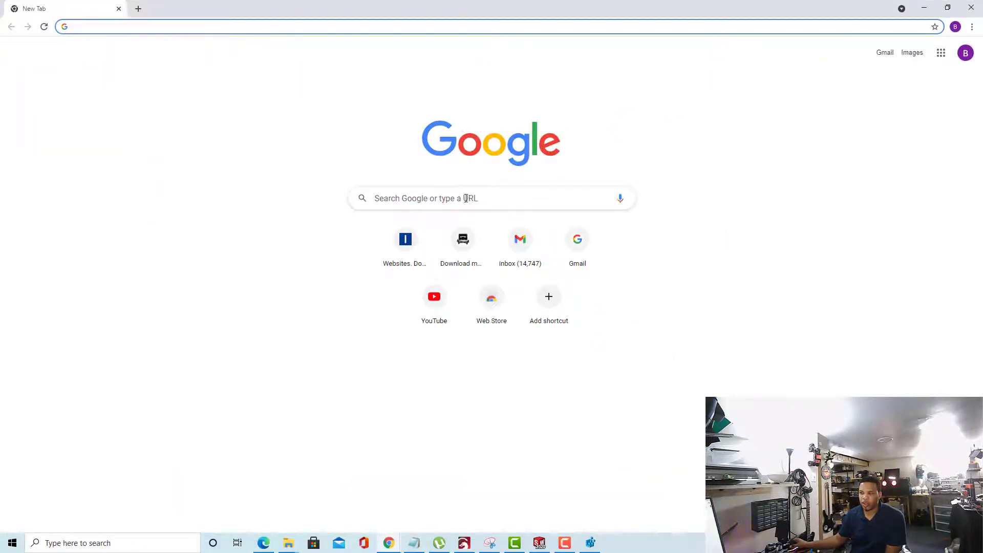
Step: Search Google for '1050ti arc' and copy 'Pascal' from the architecture results
click(466, 198)
text(1)
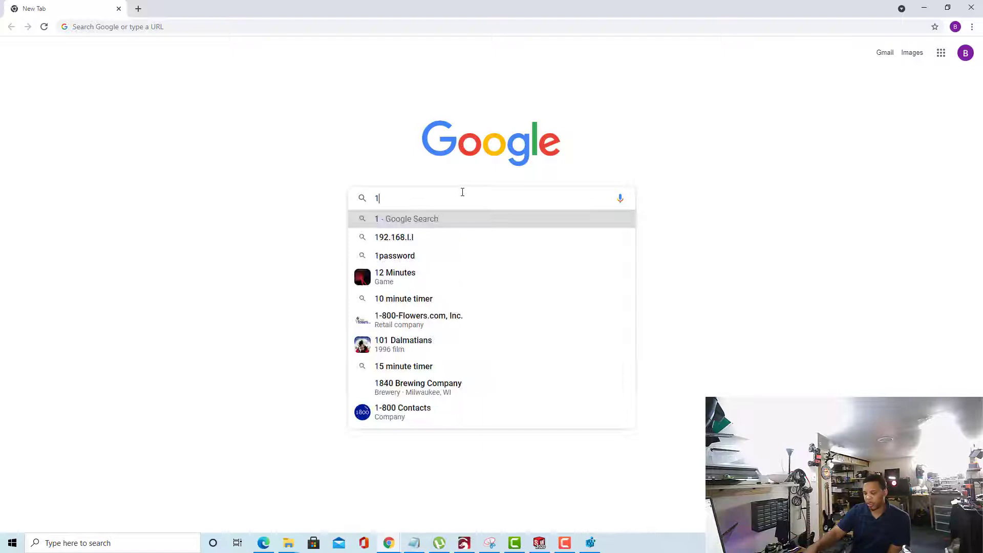
text(050t)
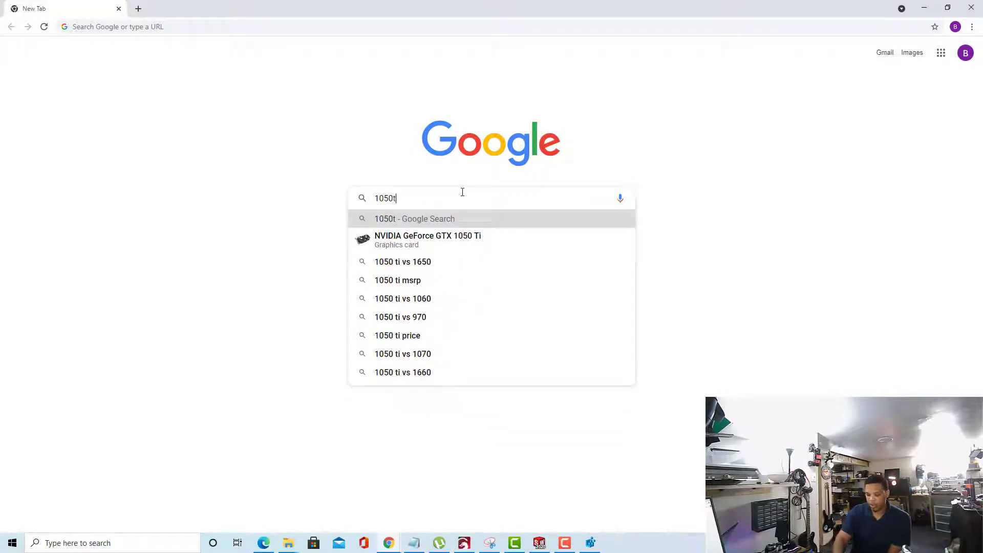
text(i arc)
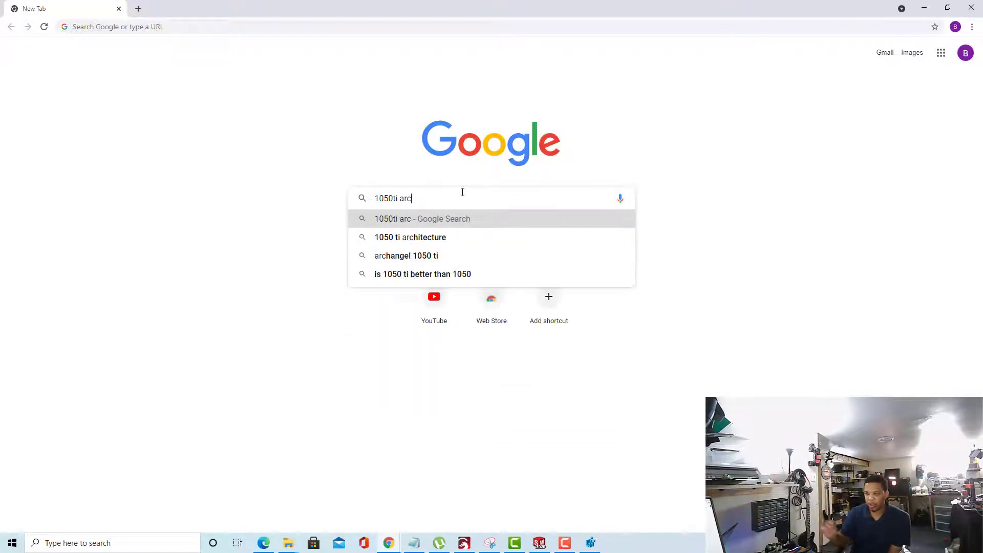
click(446, 239)
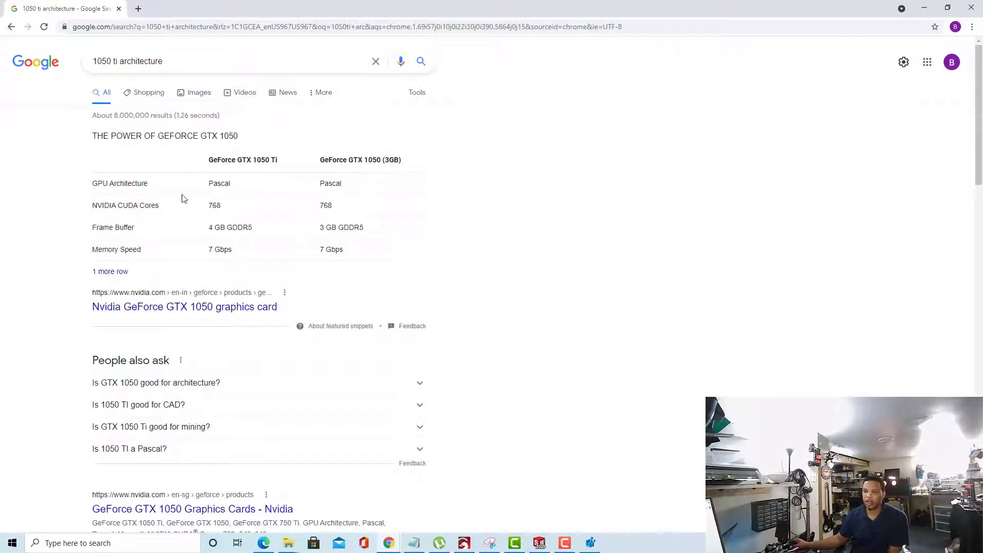
drag(93, 184, 169, 184)
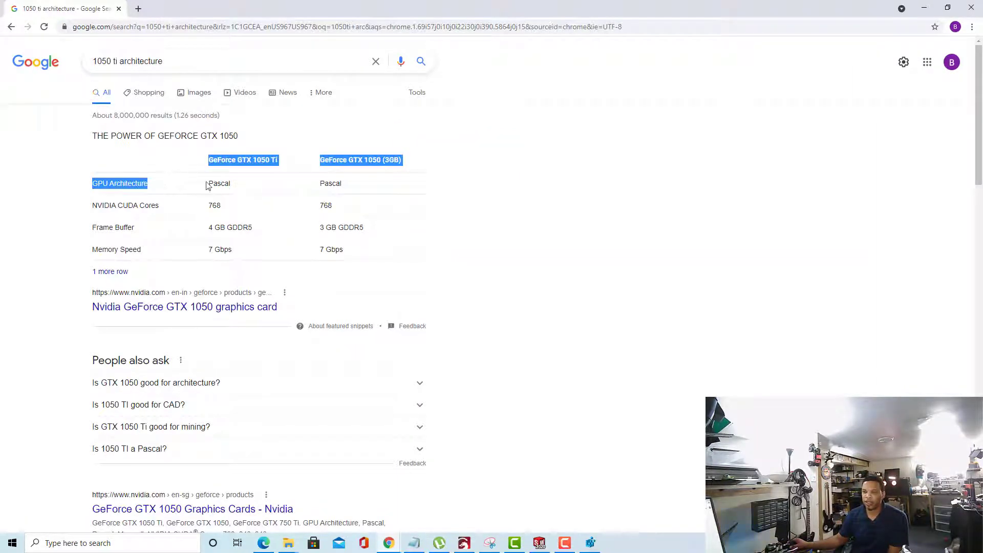
click(208, 185)
double_click(225, 186)
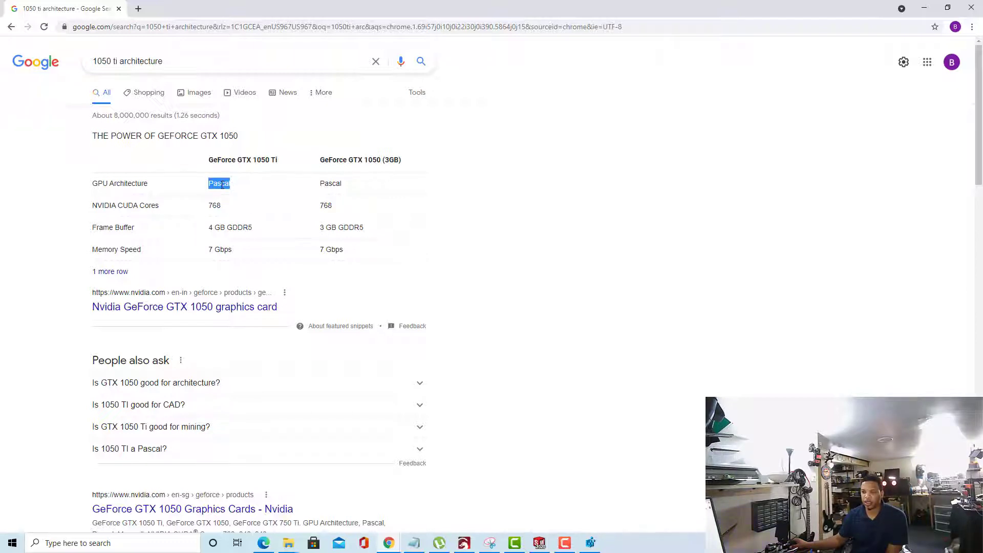
right_click(222, 185)
click(241, 193)
Step: Search for 'pascal quadro' with the copied word, then minimize Chrome
drag(167, 62, 93, 62)
right_click(134, 59)
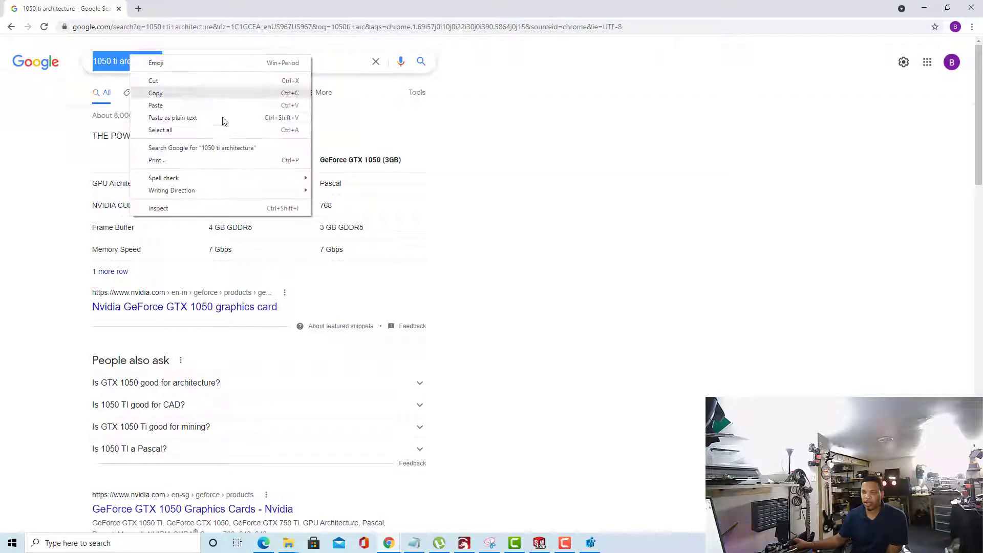
click(210, 108)
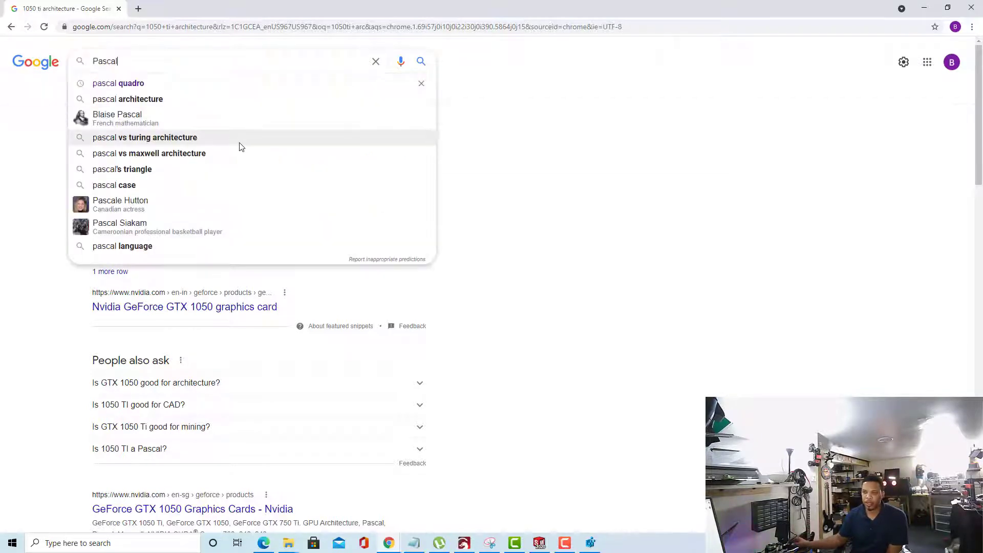
click(72, 86)
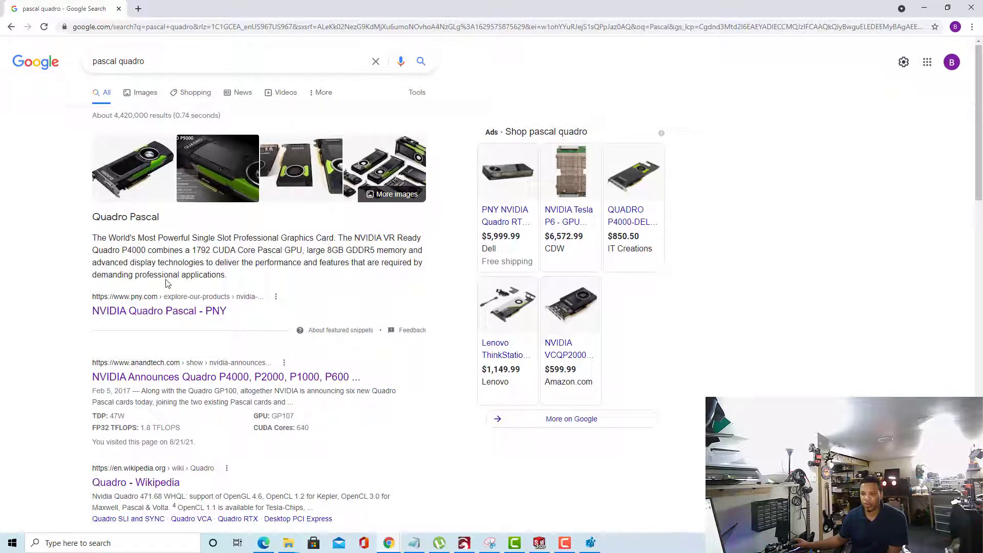
click(931, 6)
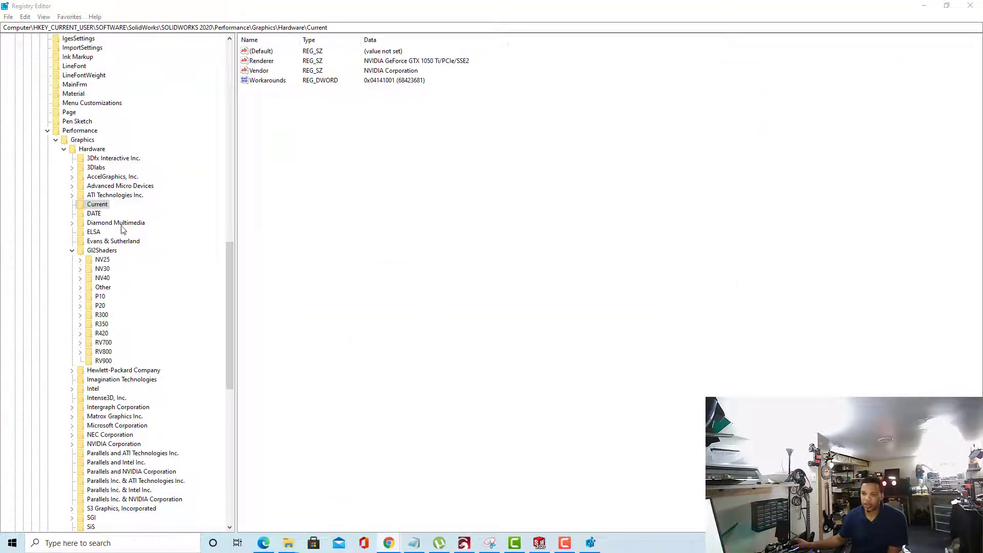
Step: Under Gl2Shaders, expand the NV40 group and scroll down to the Quadro P1000–P6000 entries
click(102, 250)
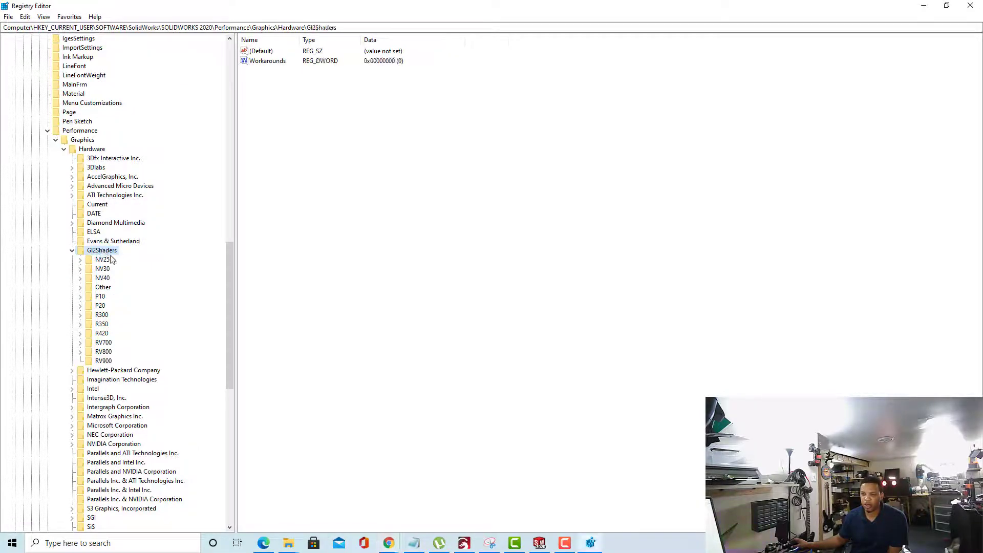
click(81, 261)
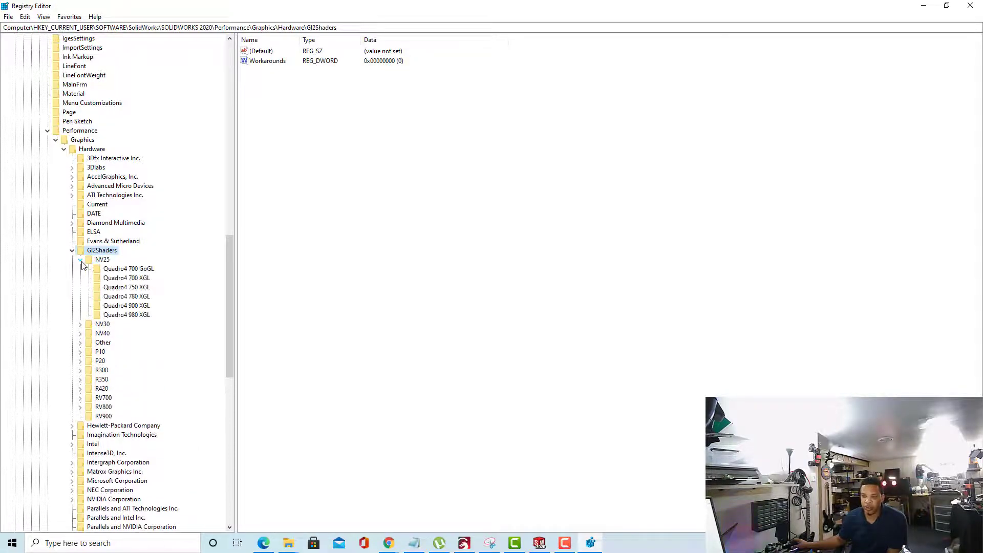
click(80, 260)
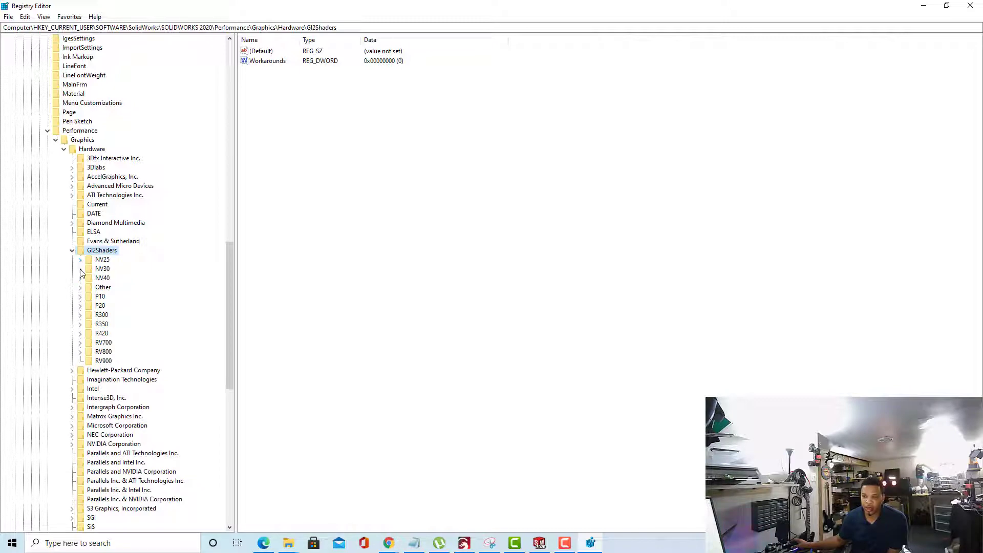
click(80, 269)
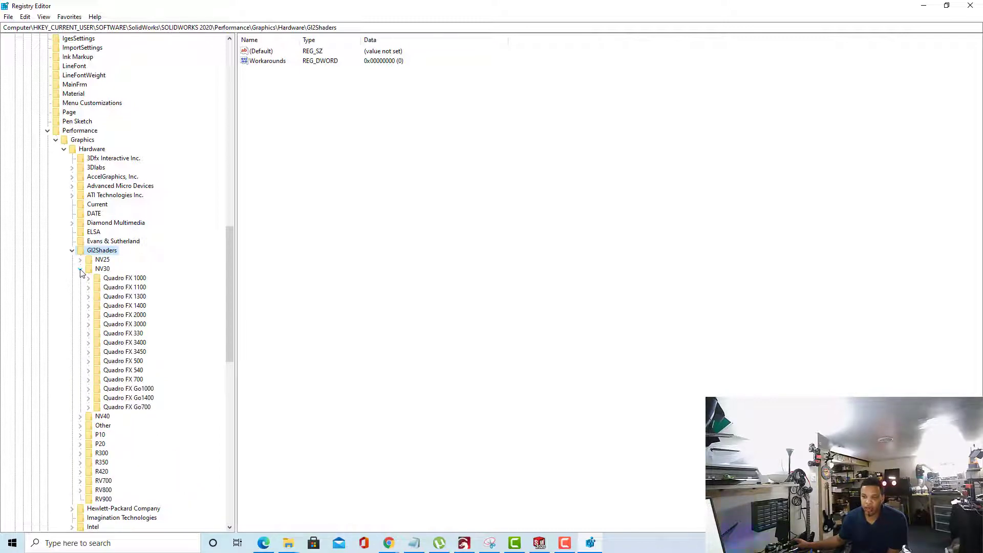
click(80, 269)
click(81, 277)
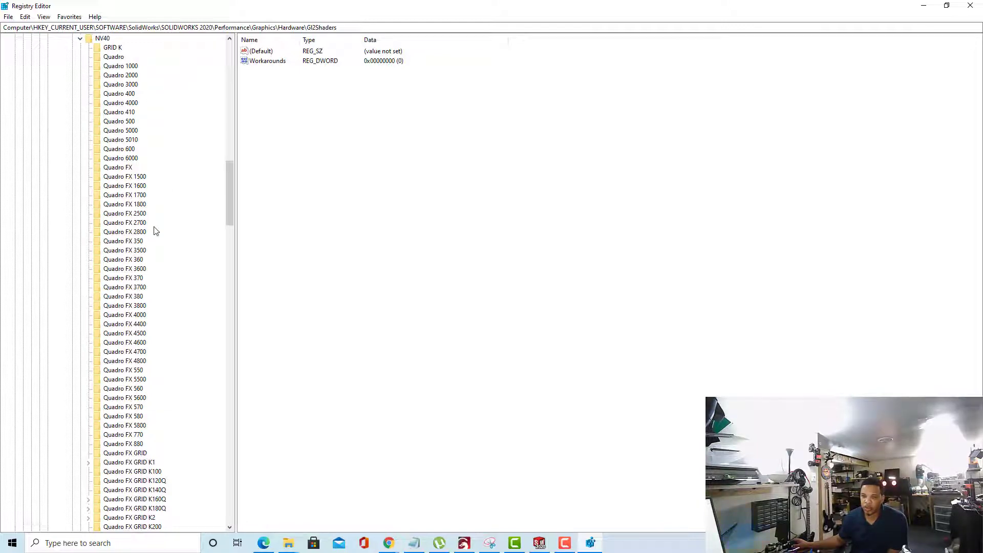
scroll(156, 230, down, 18)
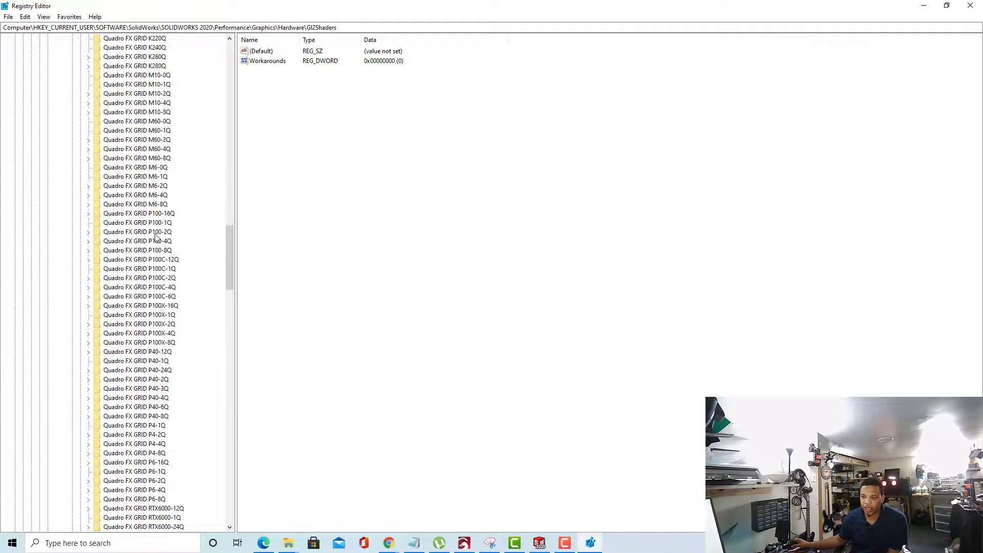
scroll(157, 236, down, 20)
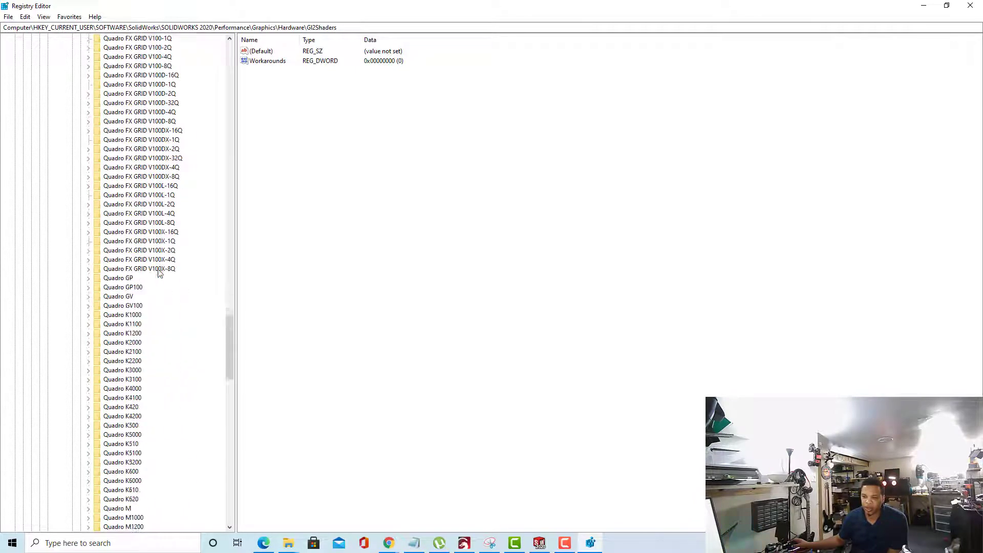
scroll(159, 273, down, 10)
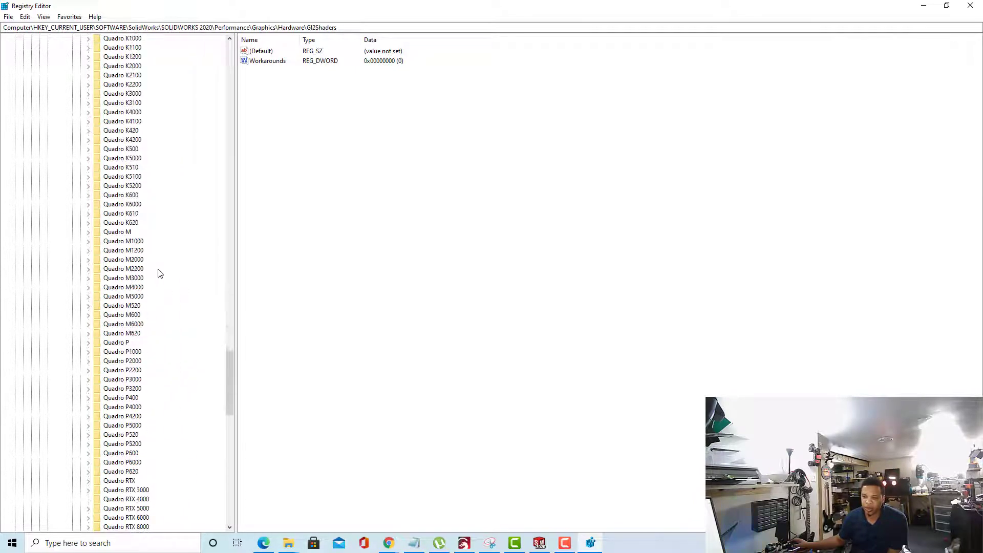
Step: Check the Quadro P4000 Workarounds value, then open Hardware\Current showing the GTX 1050 Ti renderer
click(118, 408)
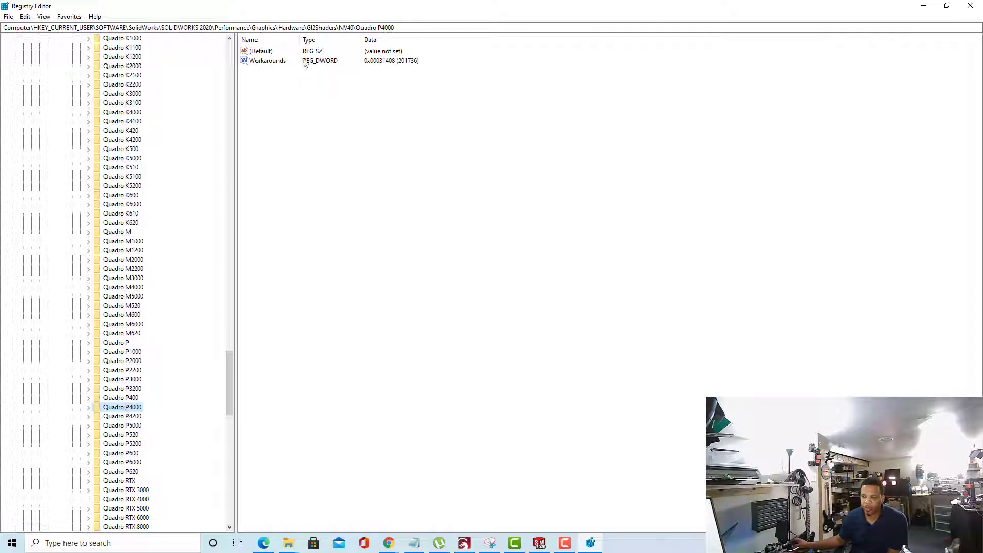
scroll(192, 191, up, 15)
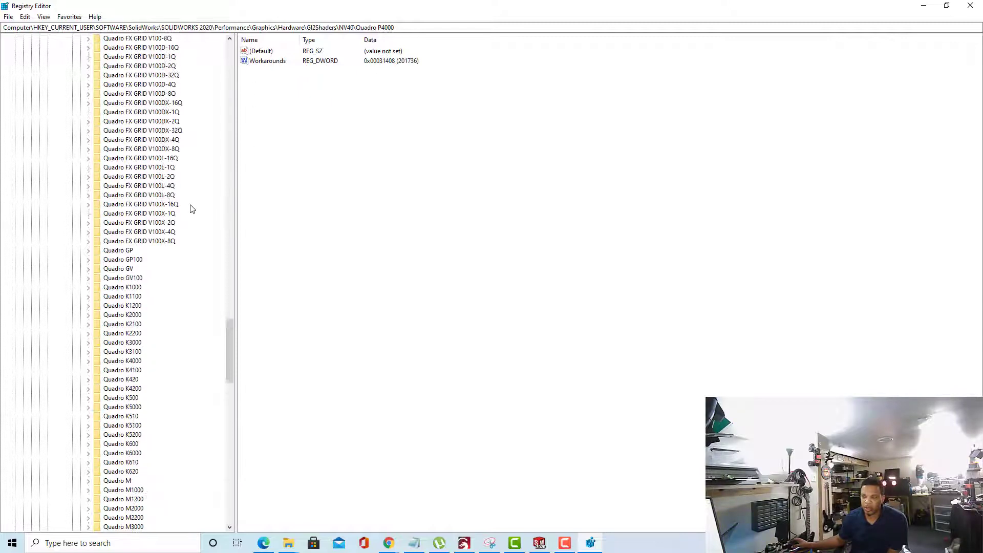
scroll(183, 213, up, 20)
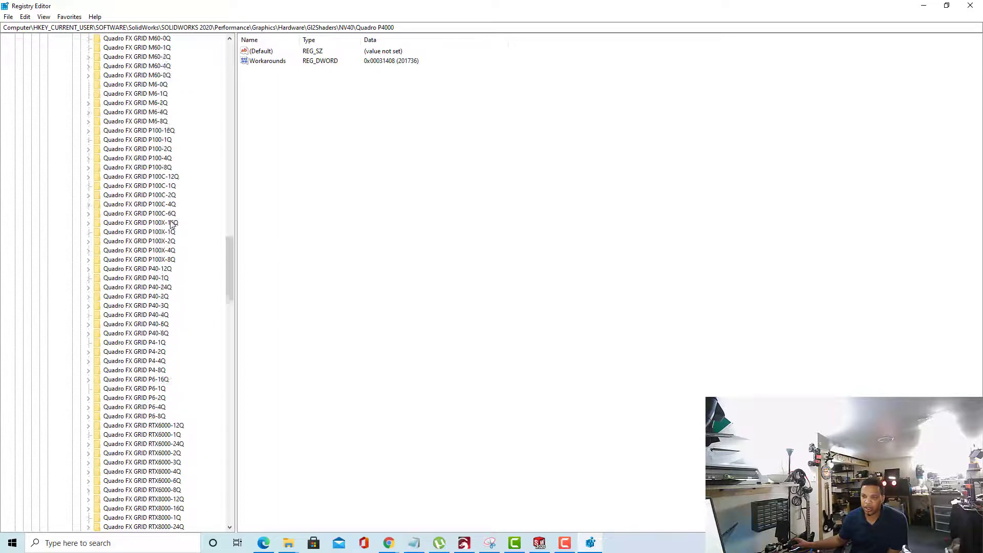
scroll(174, 238, up, 15)
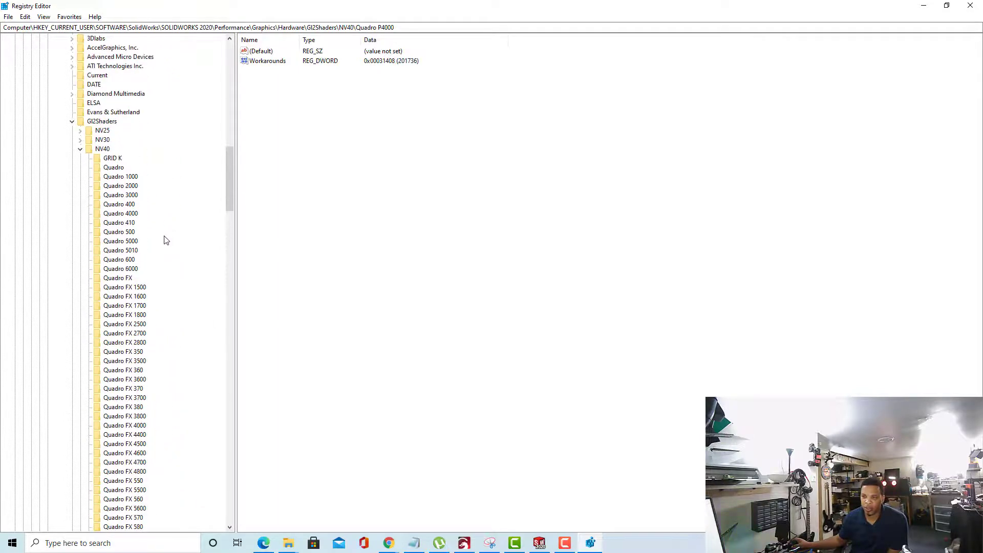
click(103, 148)
scroll(122, 195, up, 4)
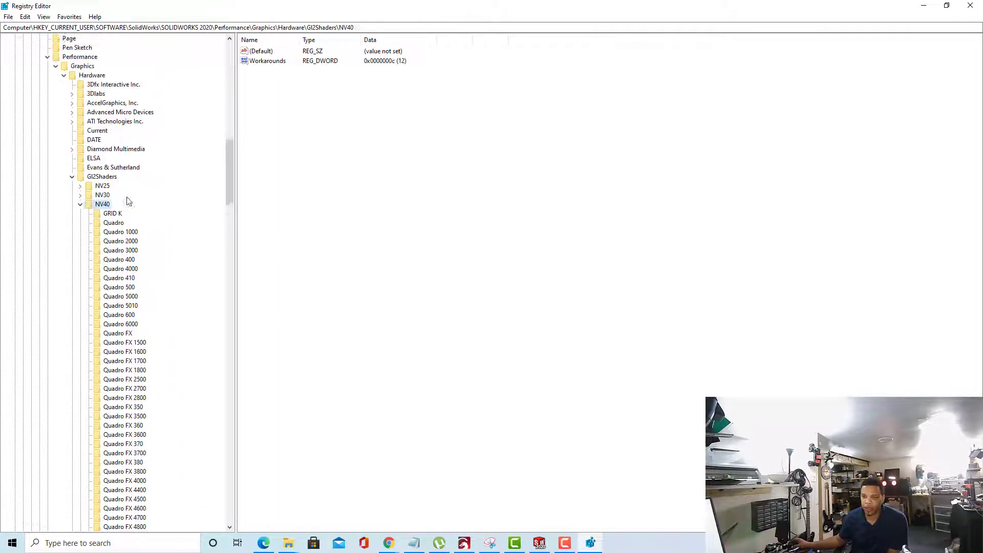
scroll(120, 192, up, 11)
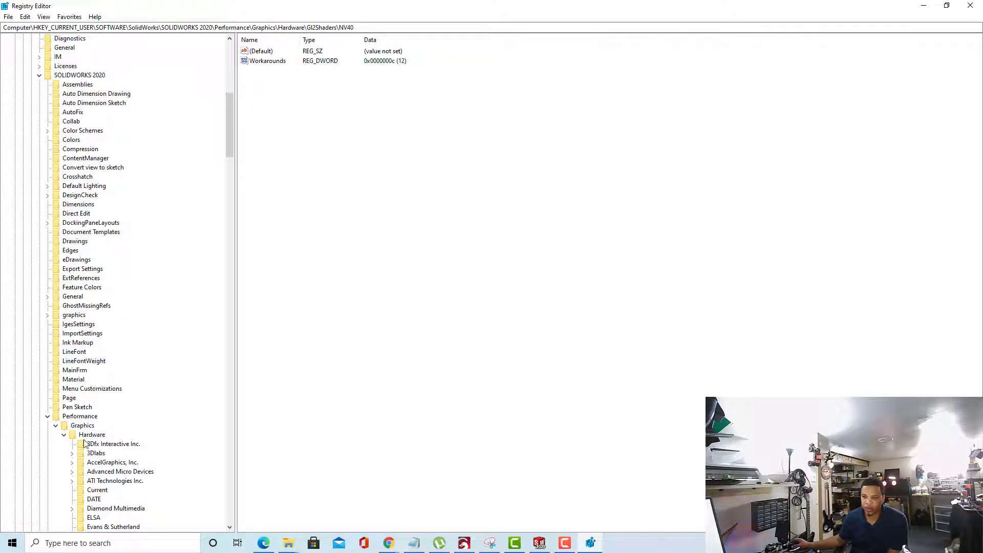
scroll(114, 428, down, 3)
click(97, 408)
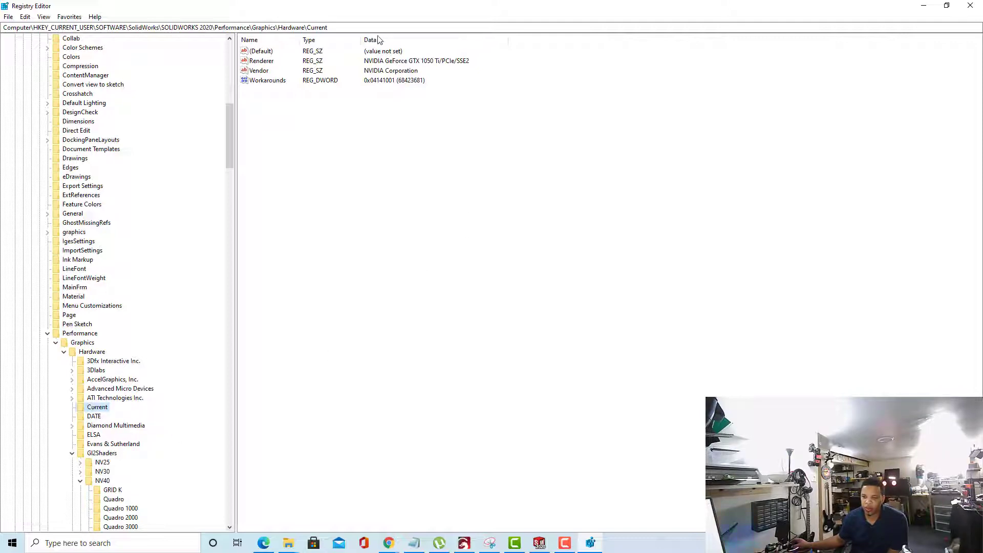
Step: Copy the Renderer data 'NVIDIA GeForce GTX 1050 Ti/PCIe/SSE2' without changing it
click(258, 62)
double_click(258, 64)
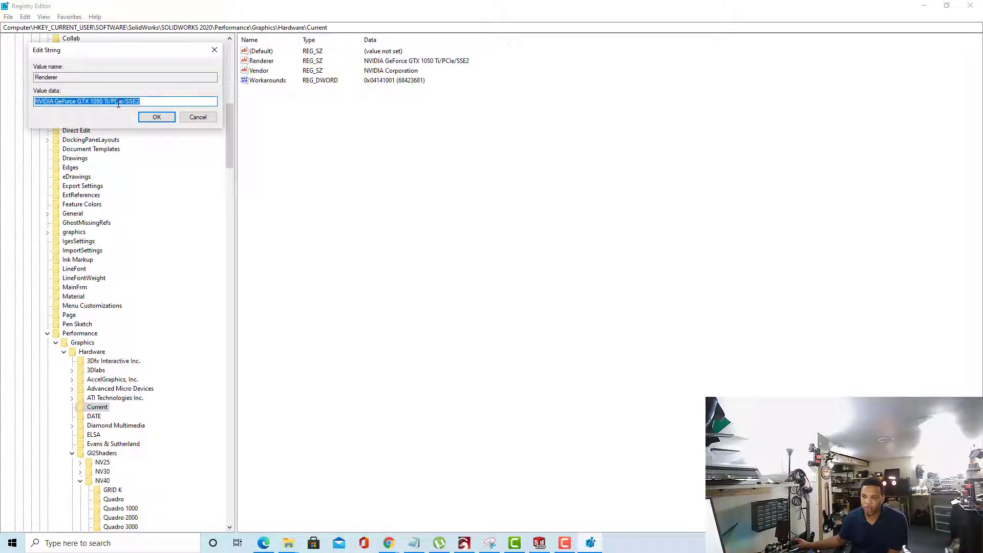
right_click(118, 103)
click(162, 144)
click(153, 118)
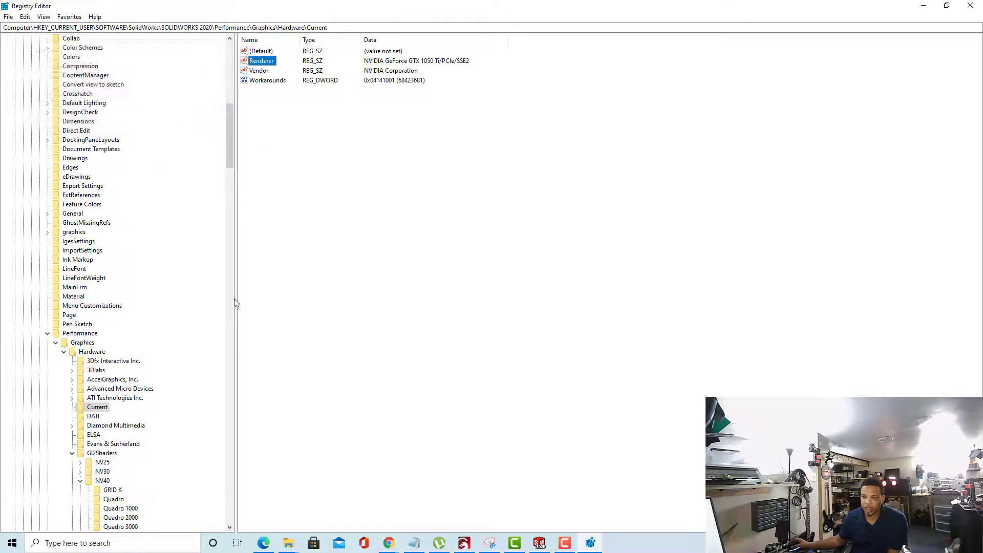
Step: Select Gl2Shaders\NV40 to show its Workarounds value 0x0000000c (12)
scroll(150, 425, down, 1)
scroll(150, 425, down, 5)
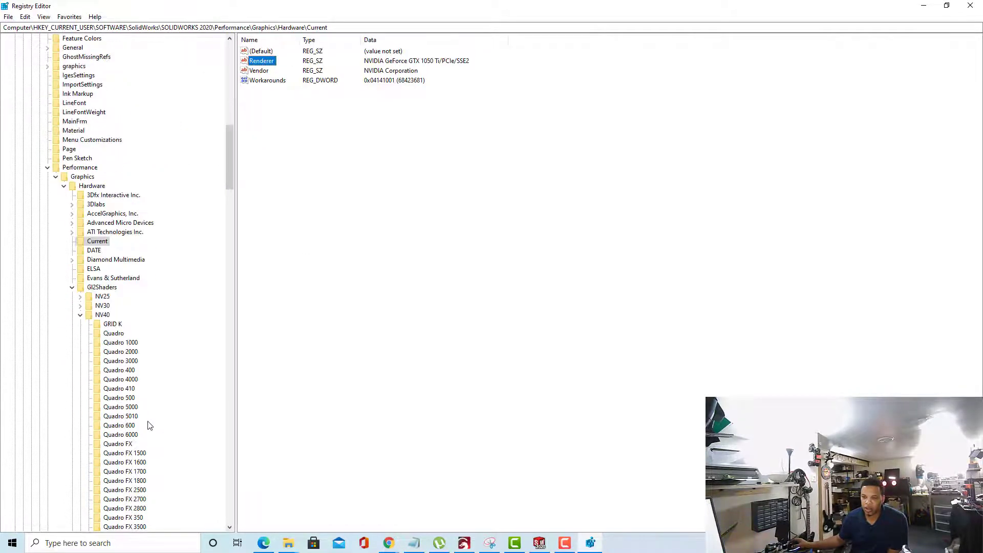
click(102, 315)
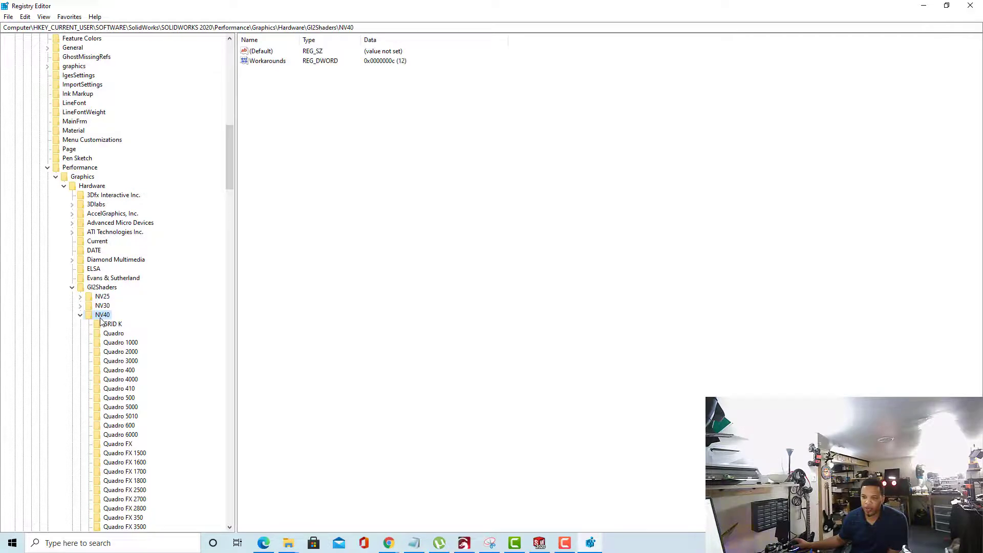
scroll(102, 321, down, 4)
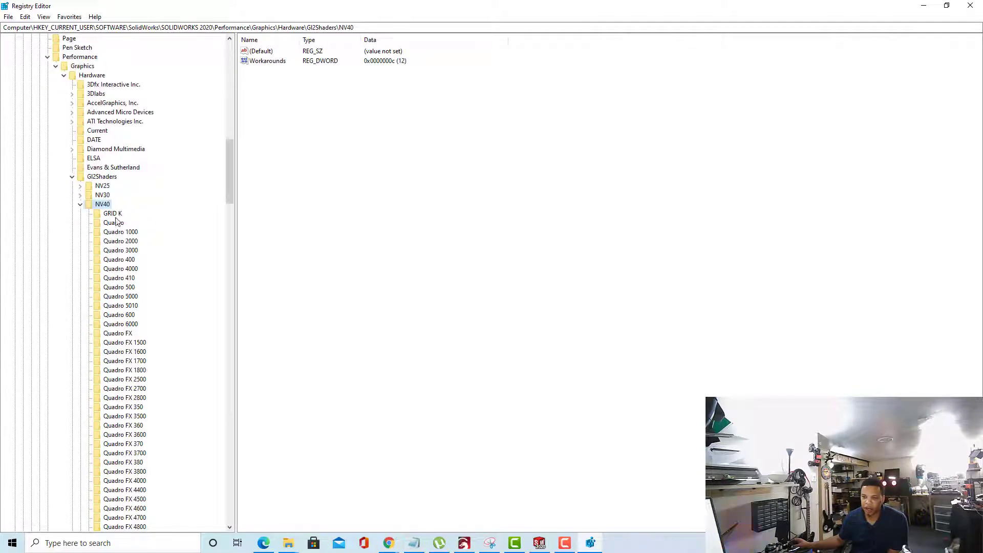
Step: Create a new subkey, New Key #1, under NV40
right_click(102, 206)
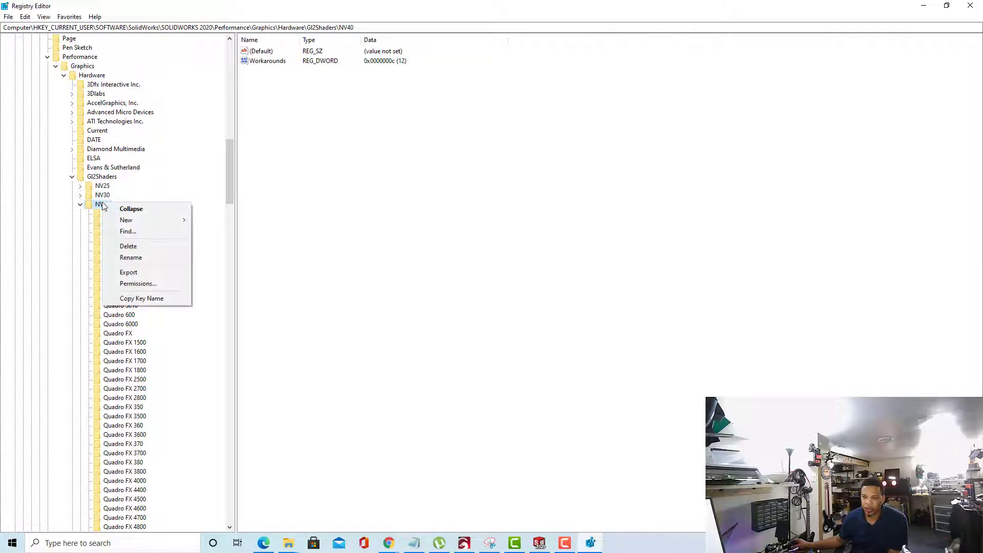
mouse_move(131, 217)
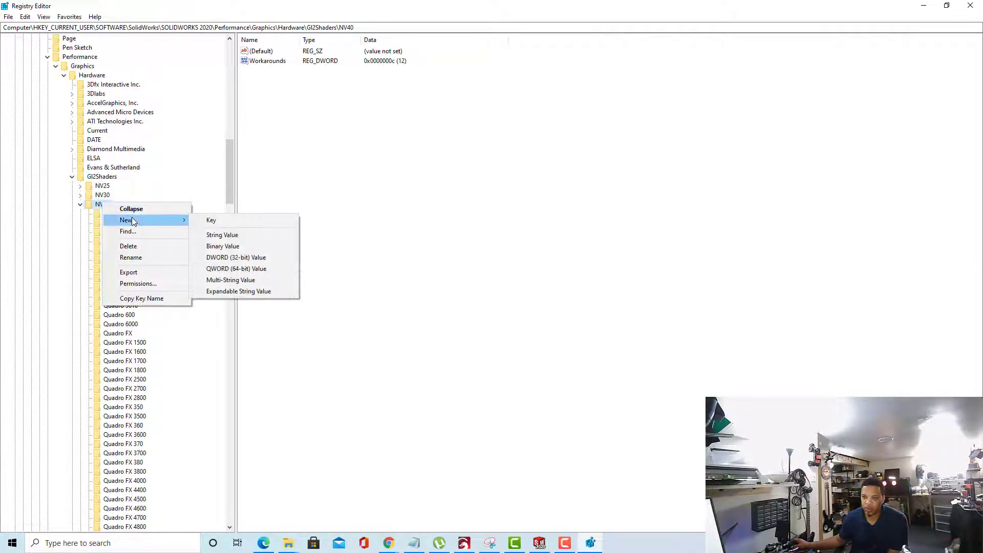
click(226, 222)
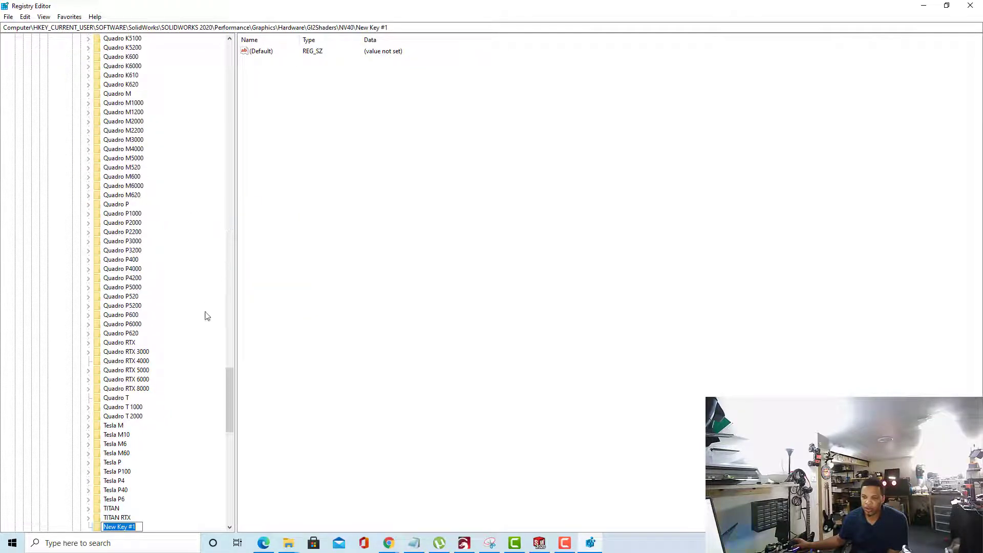
scroll(205, 320, down, 1)
scroll(117, 466, down, 1)
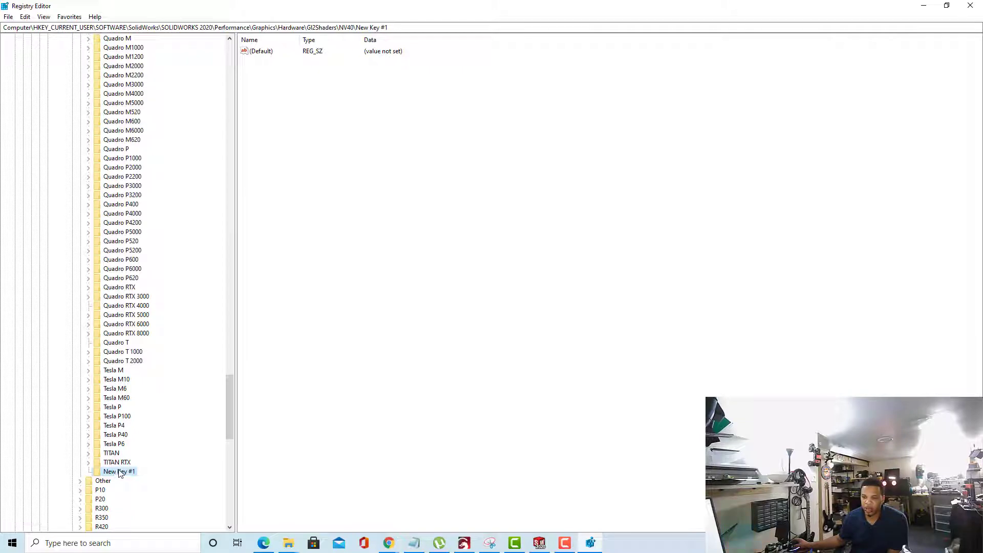
Step: Rename New Key #1 to the pasted 'NVIDIA GeForce GTX 1050 Ti/PCIe/SSE2'
right_click(120, 473)
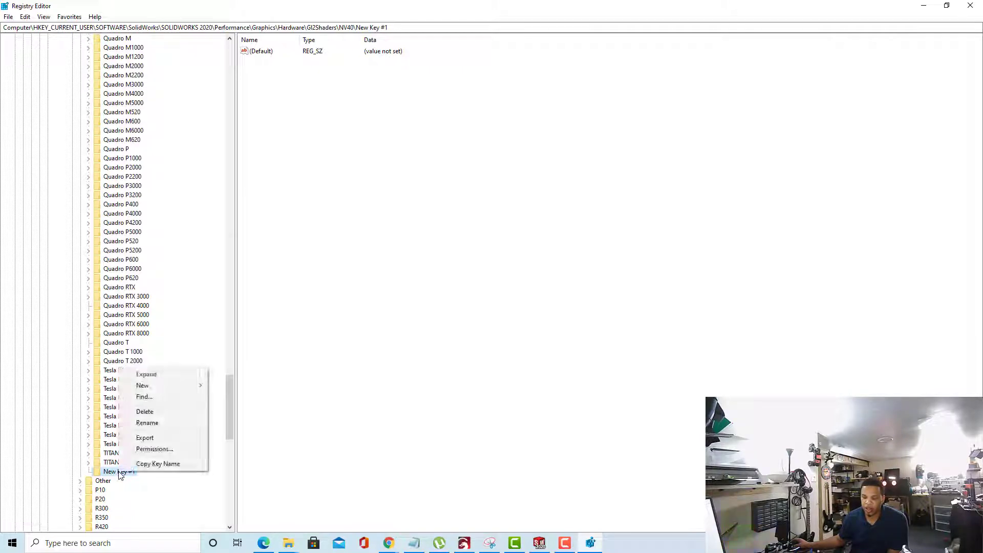
click(157, 426)
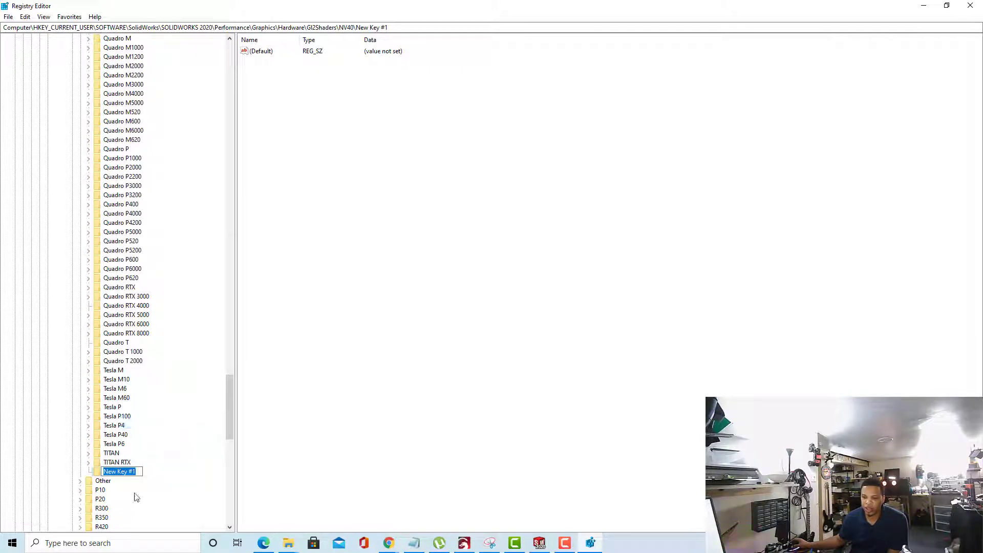
right_click(132, 471)
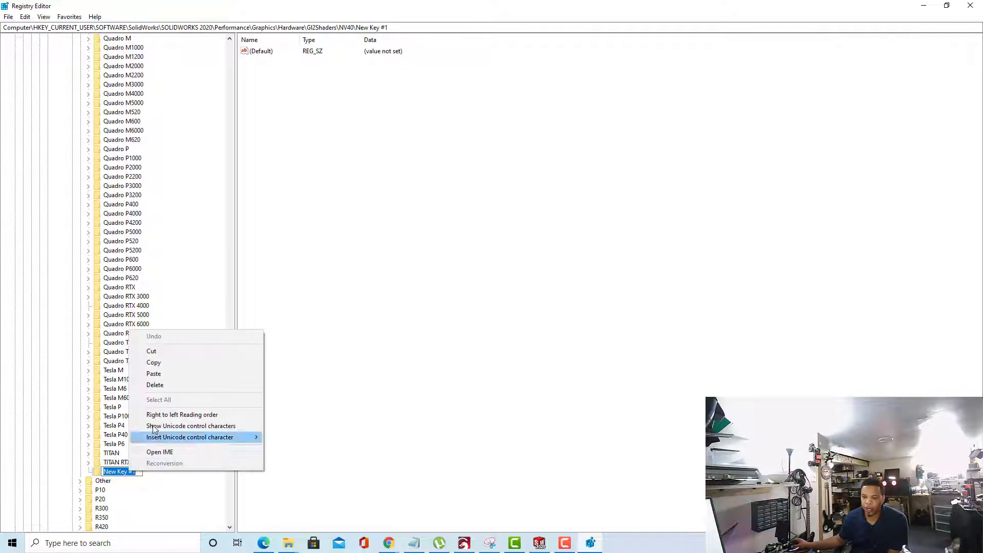
click(171, 376)
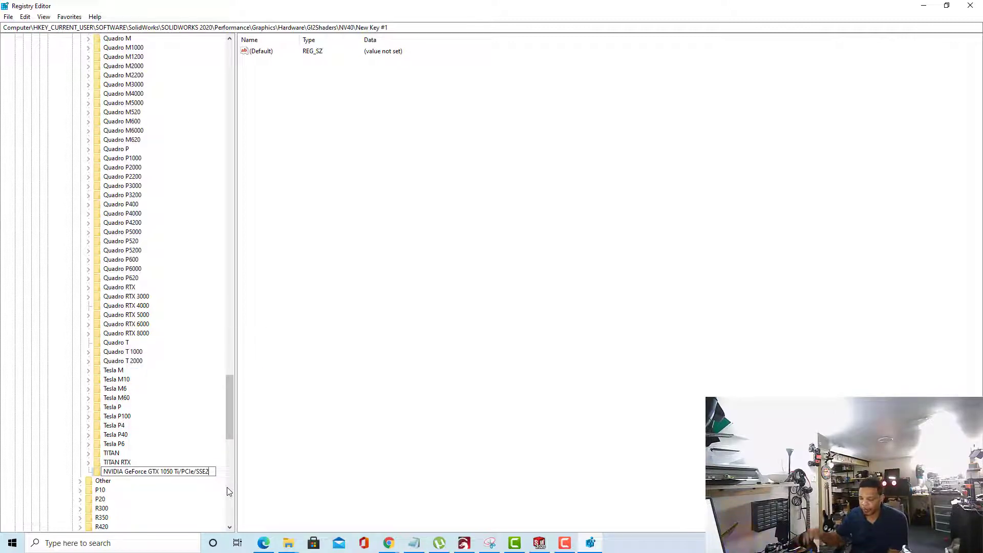
key(Return)
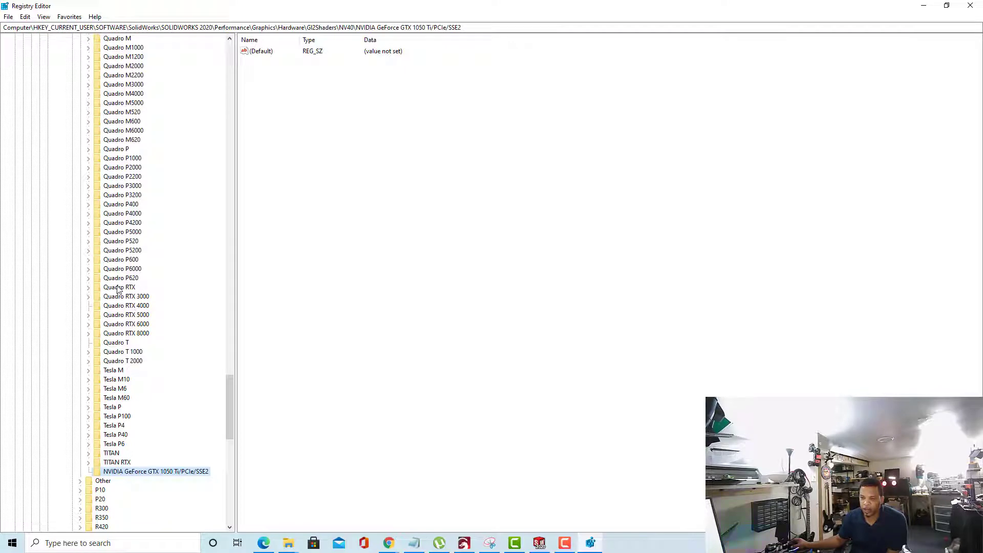
Step: Copy the Quadro P4000 Workarounds data 31408 from its edit dialog, leaving it unchanged
click(121, 214)
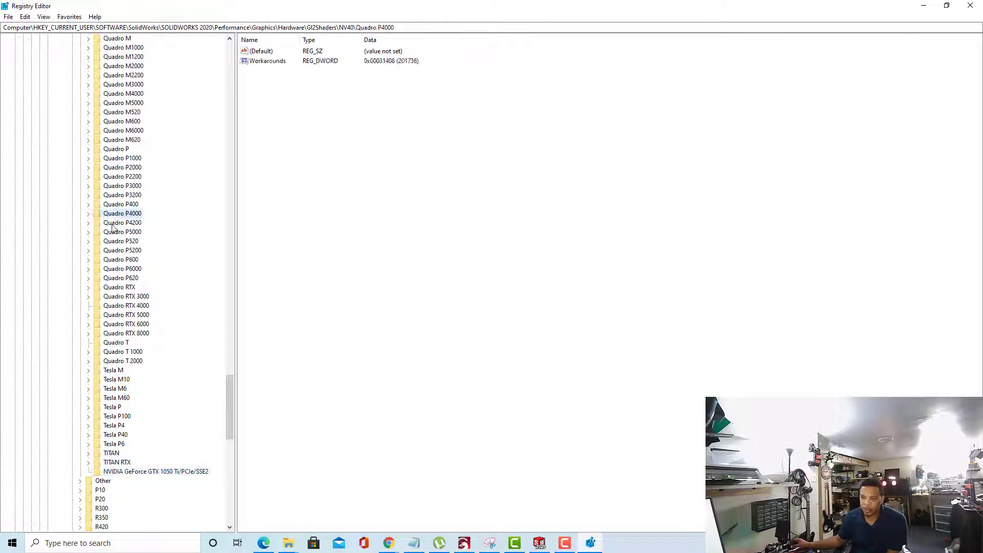
click(275, 62)
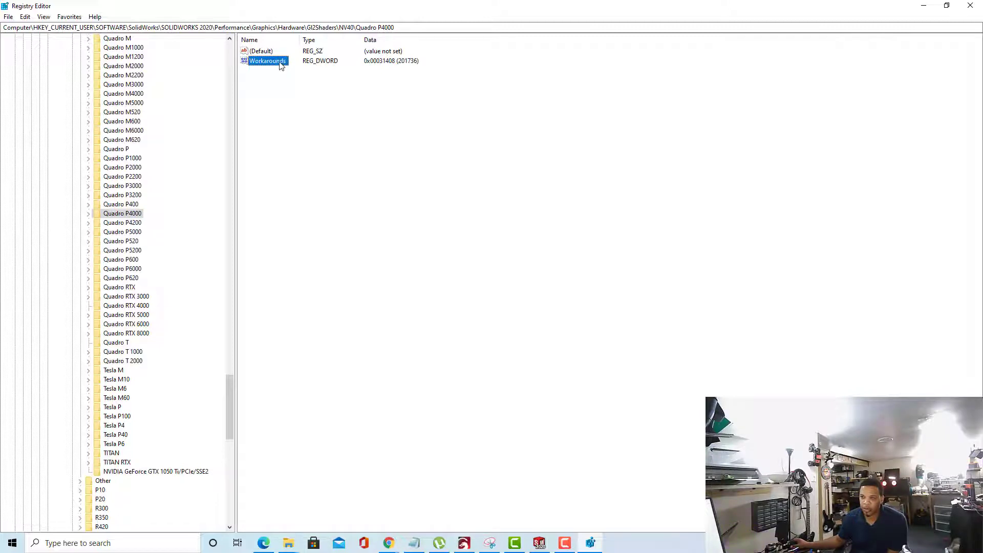
double_click(280, 62)
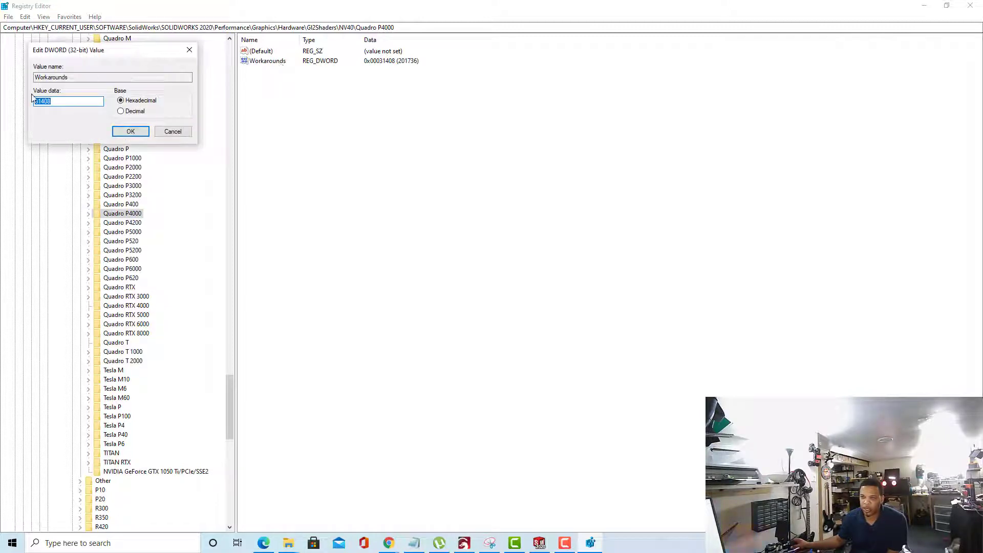
click(147, 132)
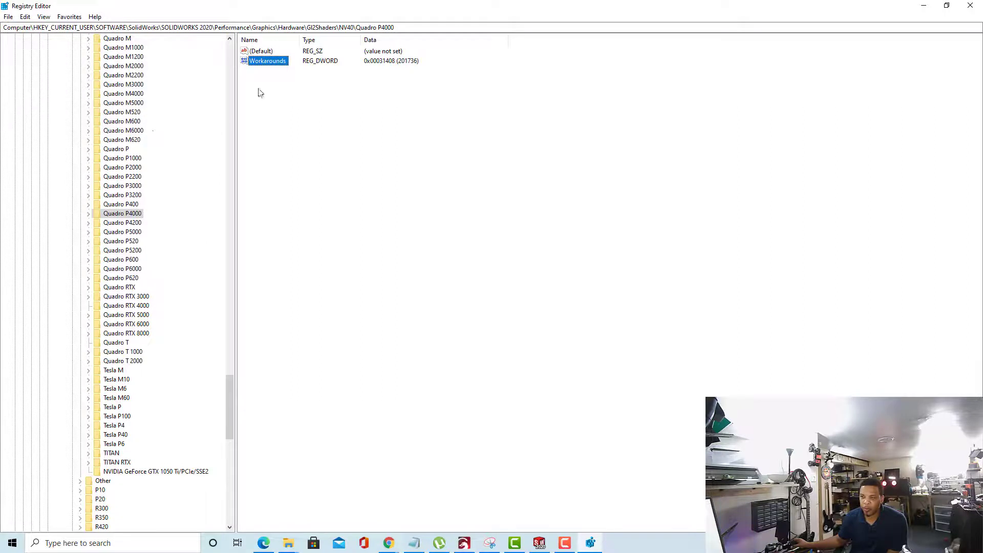
double_click(275, 61)
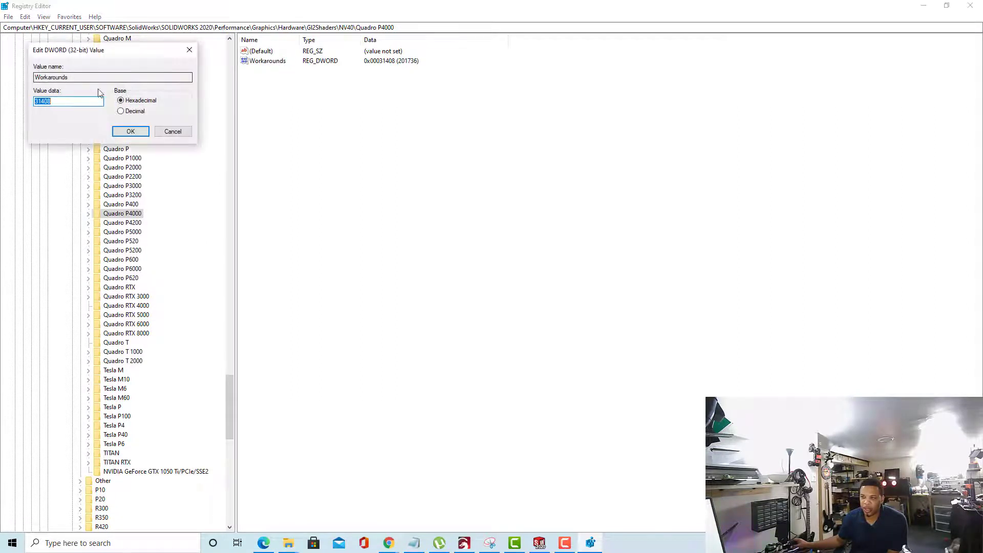
right_click(49, 101)
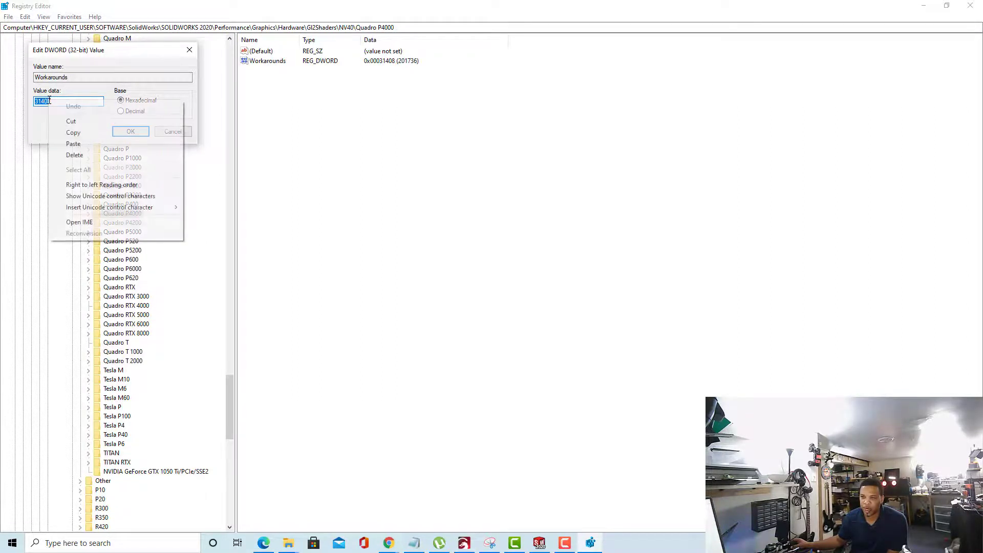
click(78, 136)
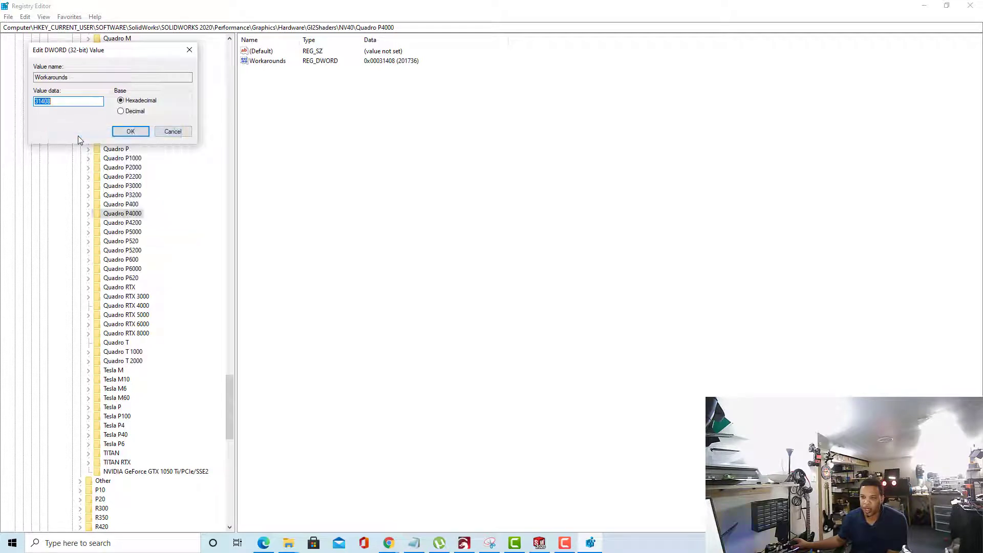
click(131, 131)
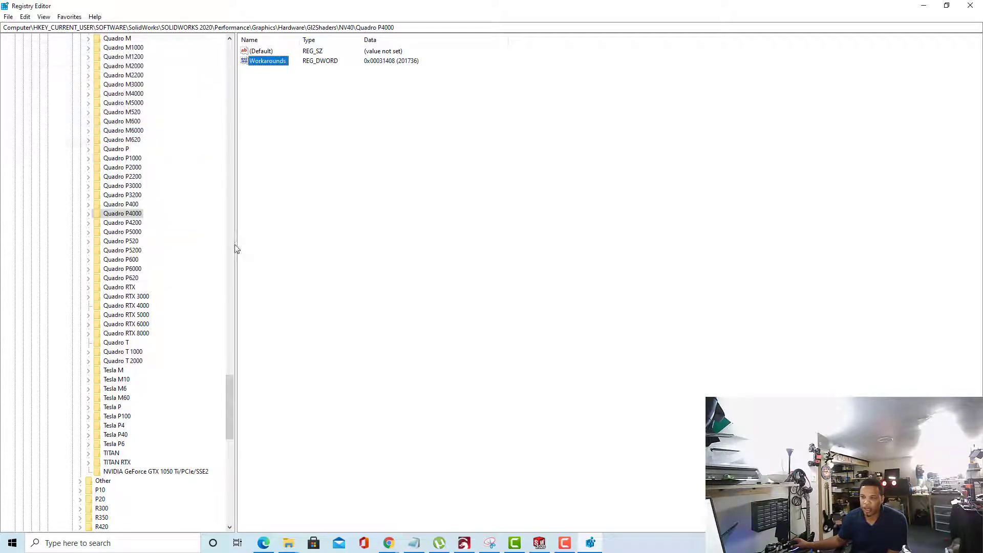
Step: Create a new DWORD (32-bit) value named Workarounds under the GTX 1050 Ti/PCIe/SSE2 key
click(156, 471)
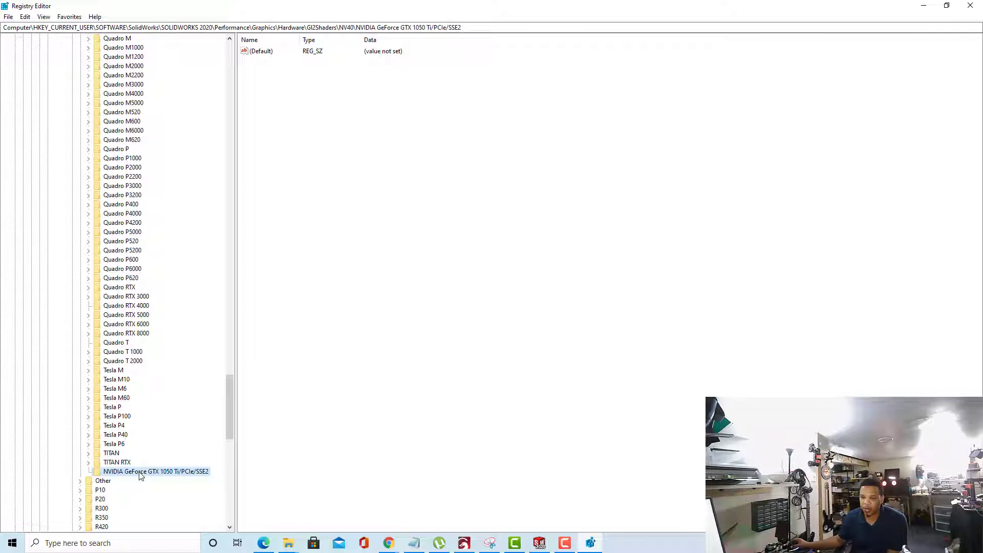
right_click(139, 472)
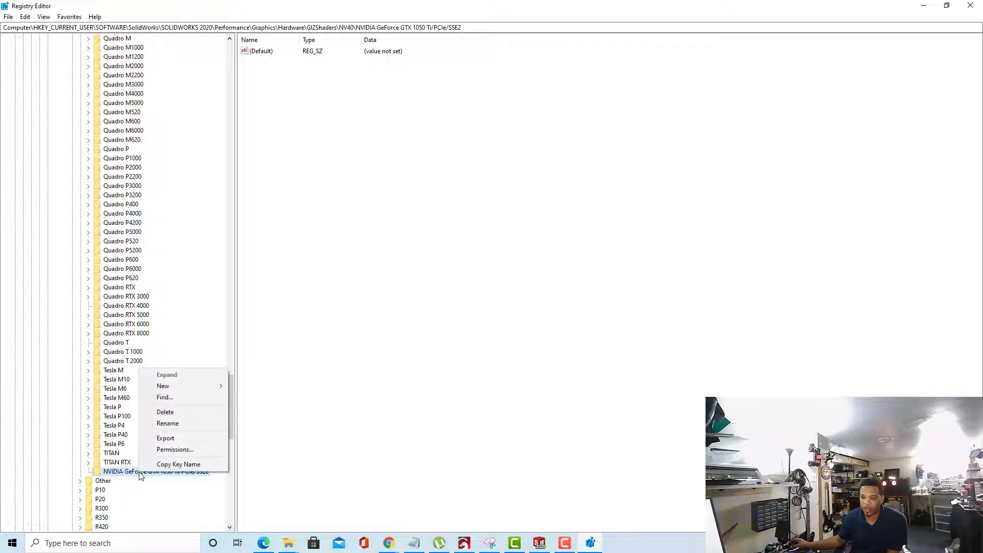
mouse_move(189, 386)
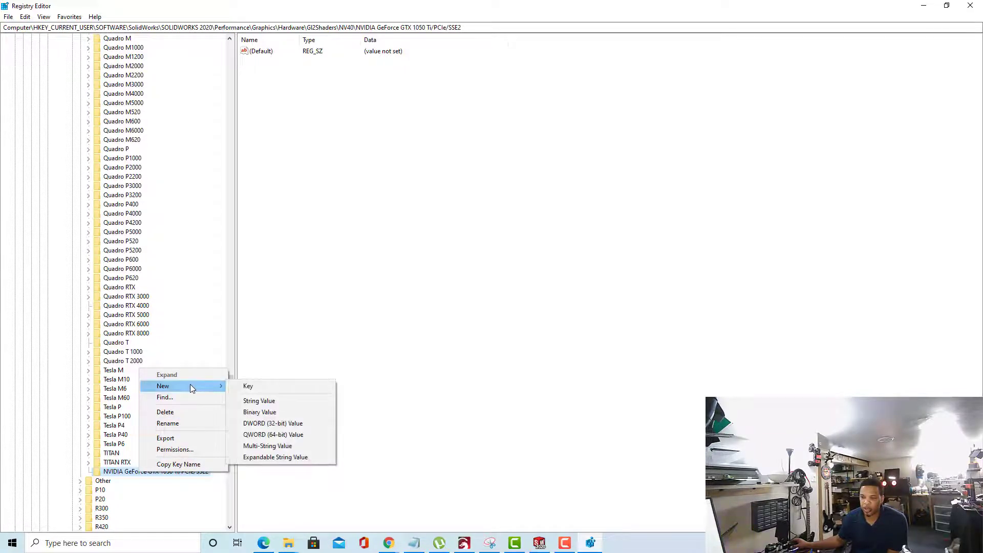
click(255, 425)
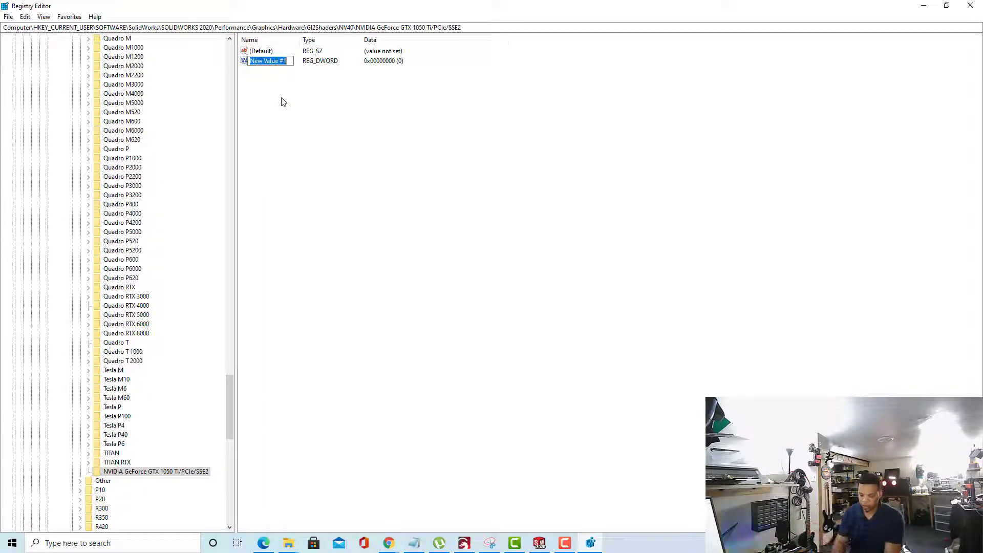
text(Workaro)
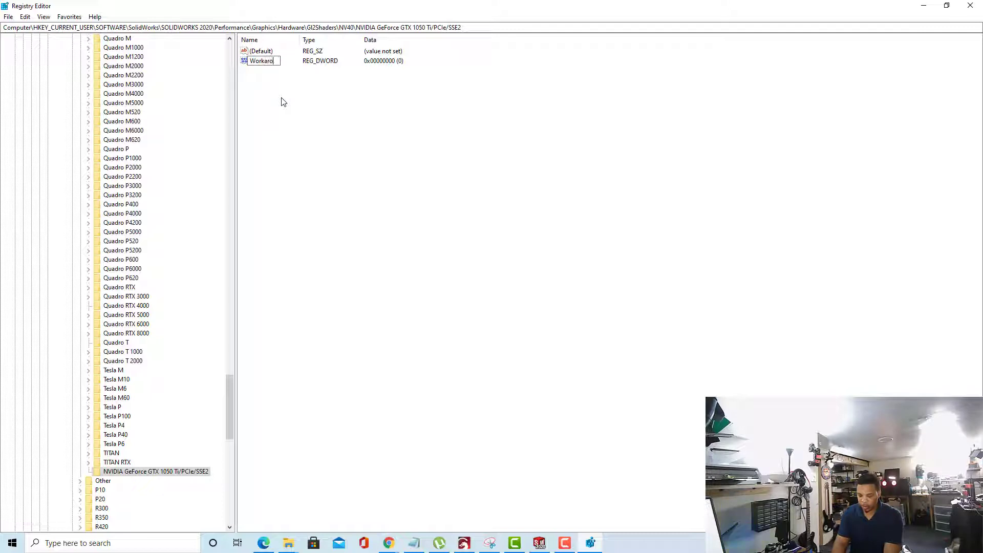
text(unds)
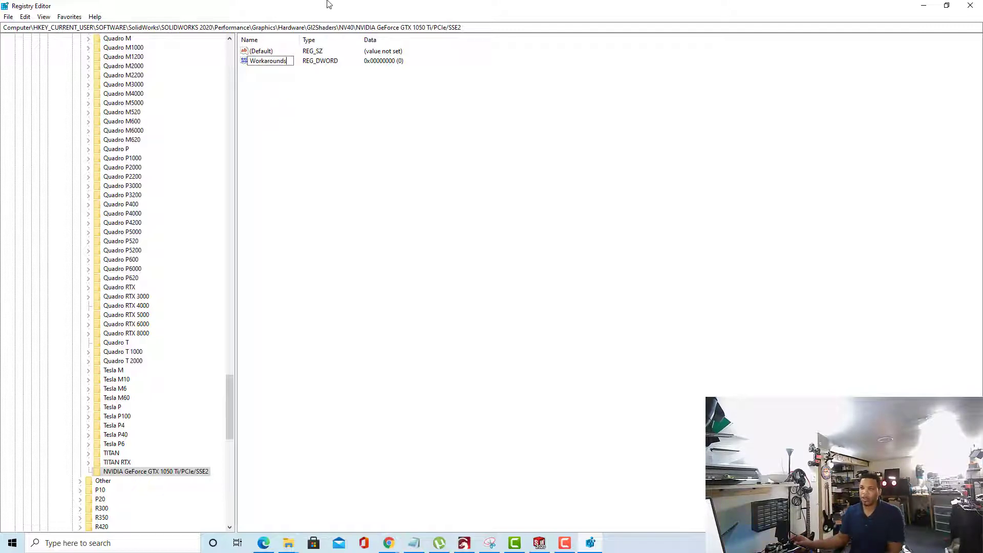
key(Return)
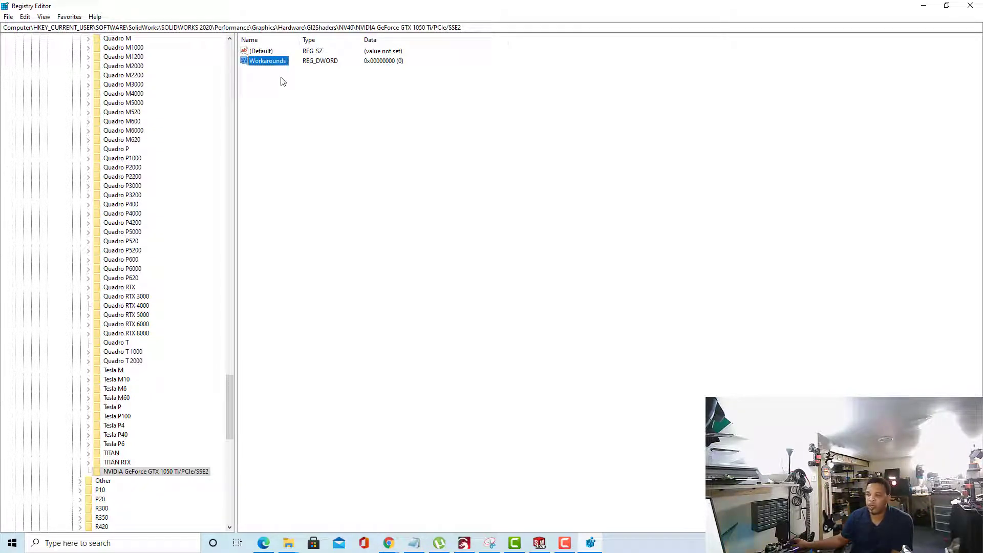
Step: Set the Workarounds value data to hexadecimal 31408 (0x00031408)
double_click(279, 61)
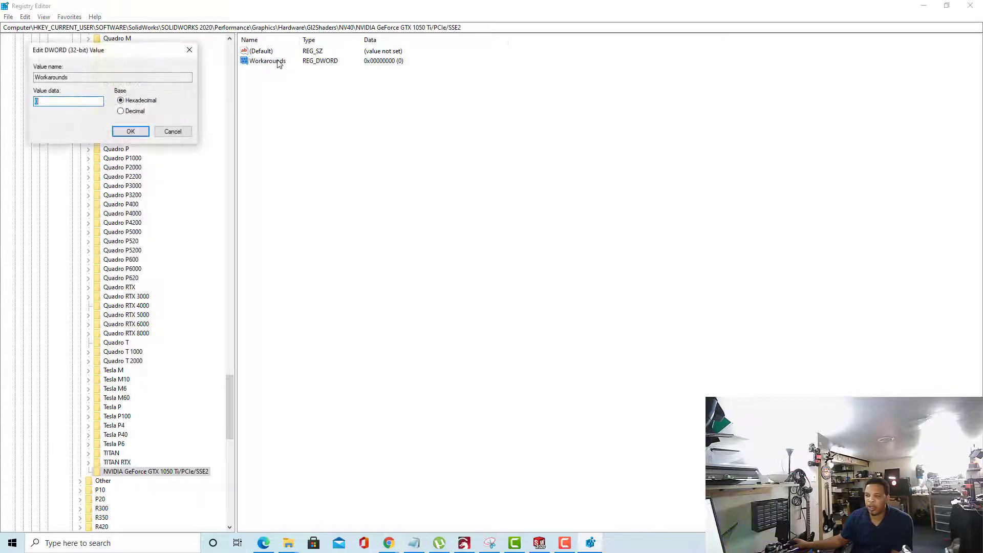
right_click(56, 102)
click(79, 143)
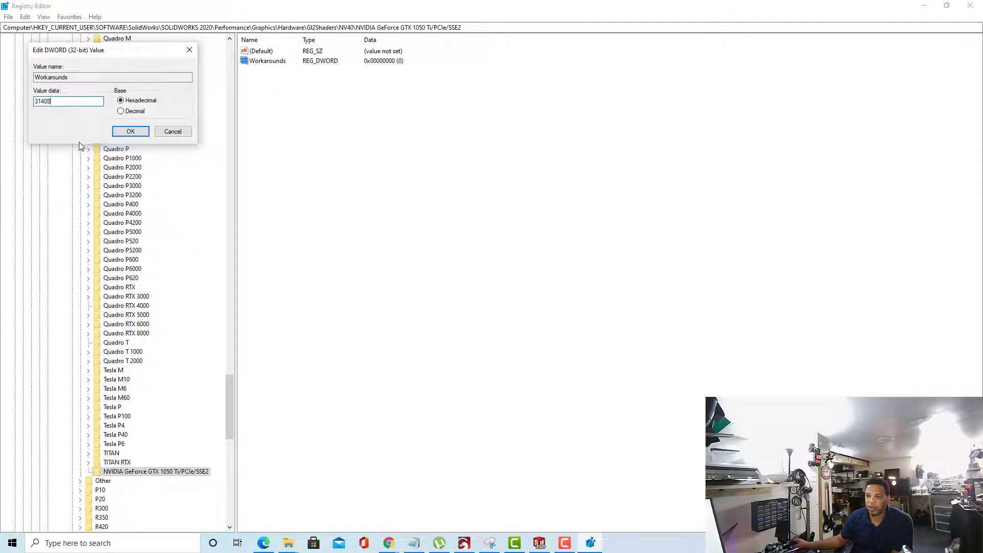
click(130, 131)
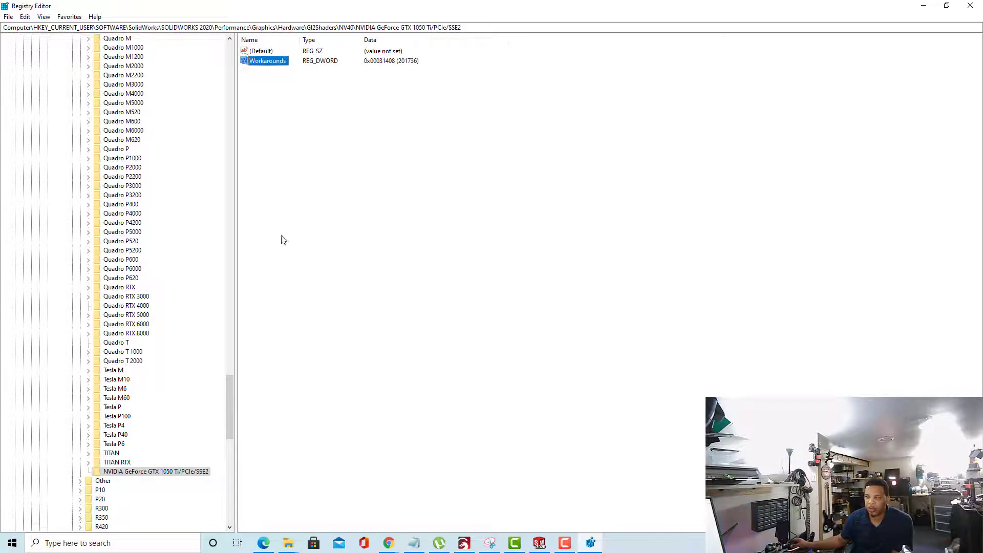
Step: Close Registry Editor and SOLIDWORKS, then refresh the desktop
click(969, 9)
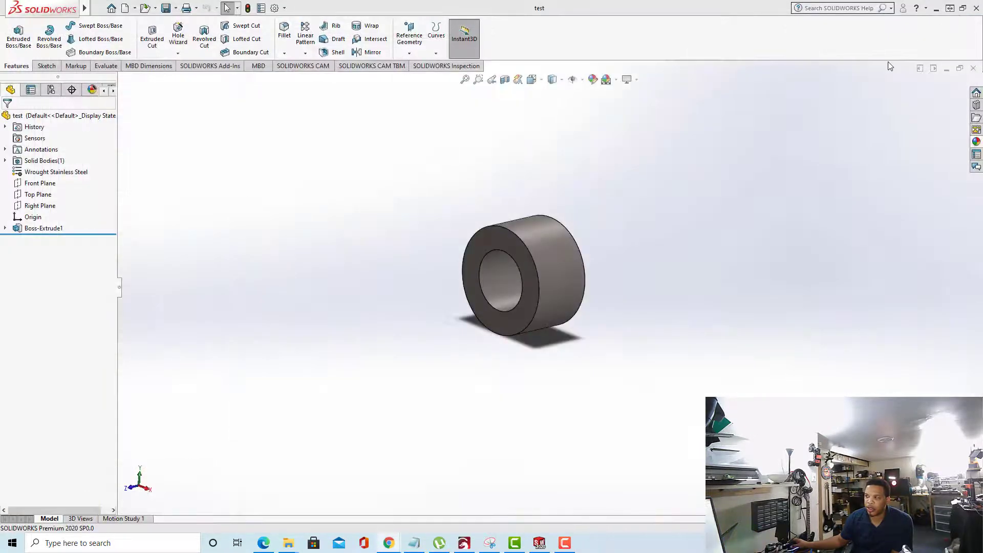
click(975, 8)
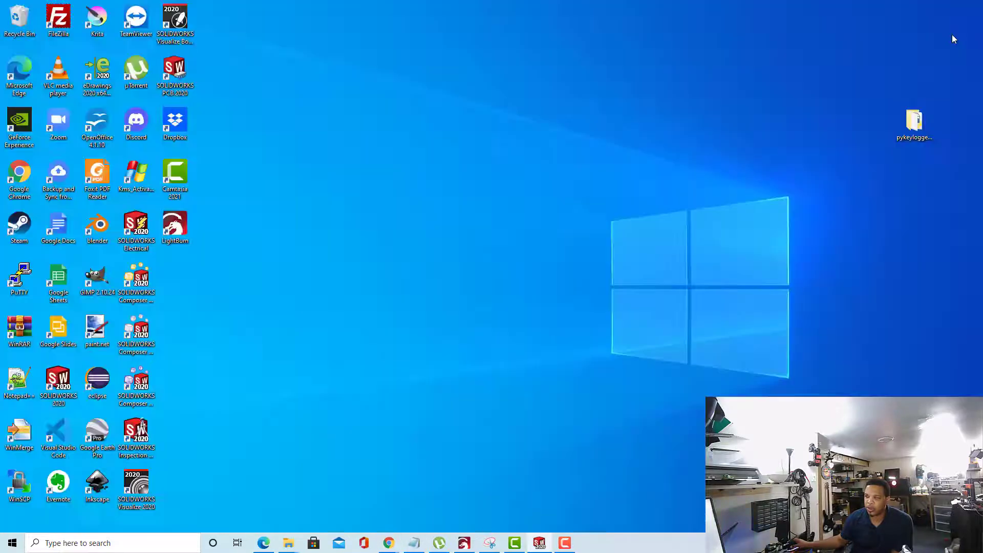
right_click(577, 117)
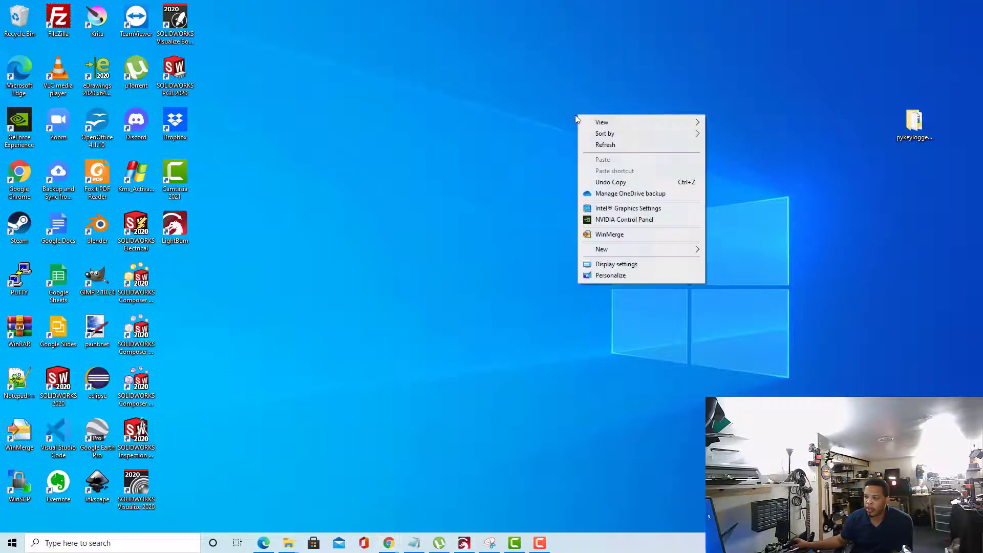
click(628, 147)
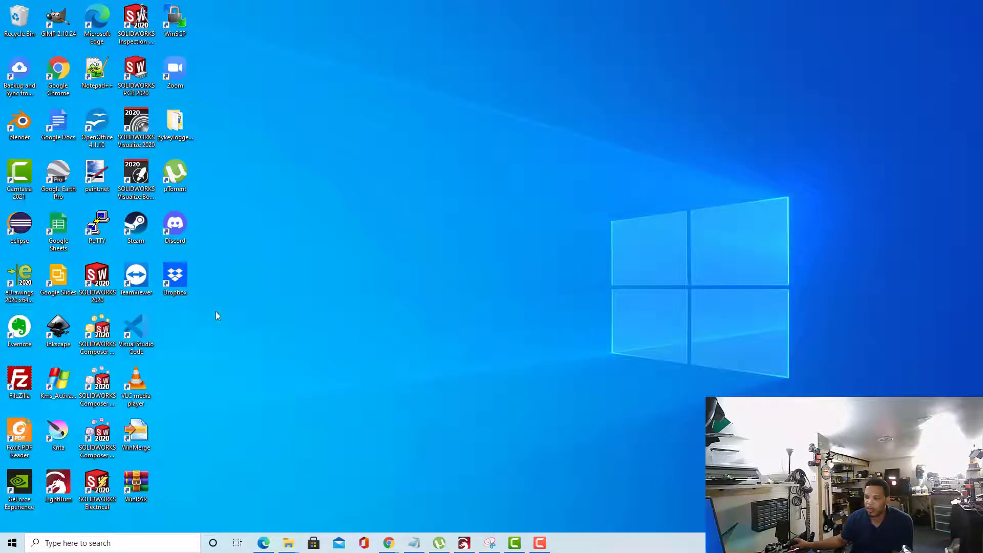
Step: Relaunch SOLIDWORKS 2020 by searching 'solidwork' from the Start menu
click(11, 543)
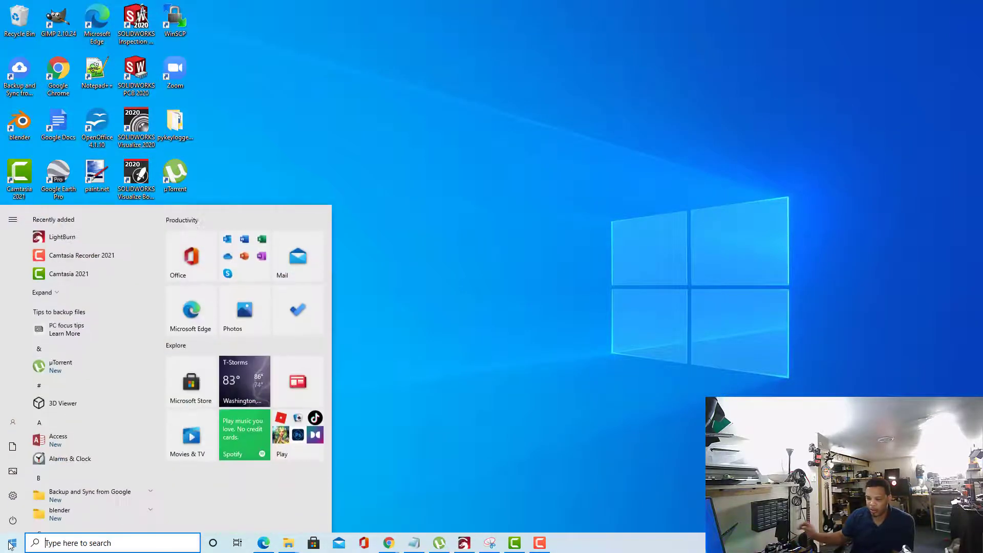
text(sol)
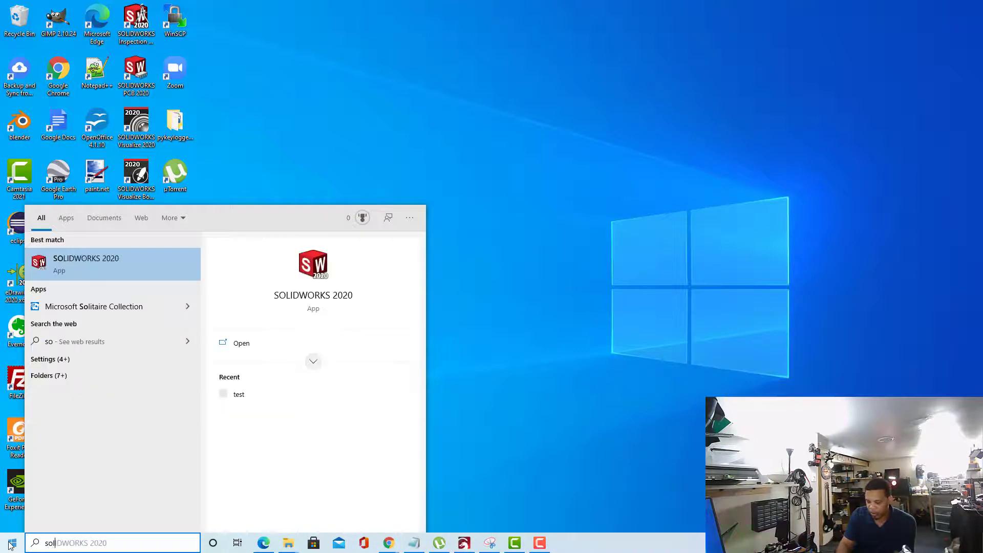
text(idwork)
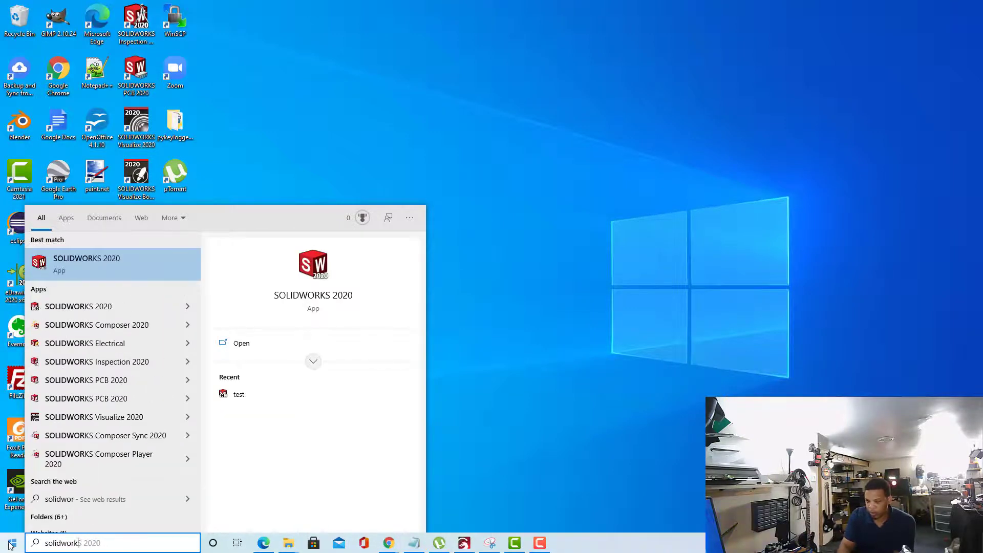
click(99, 259)
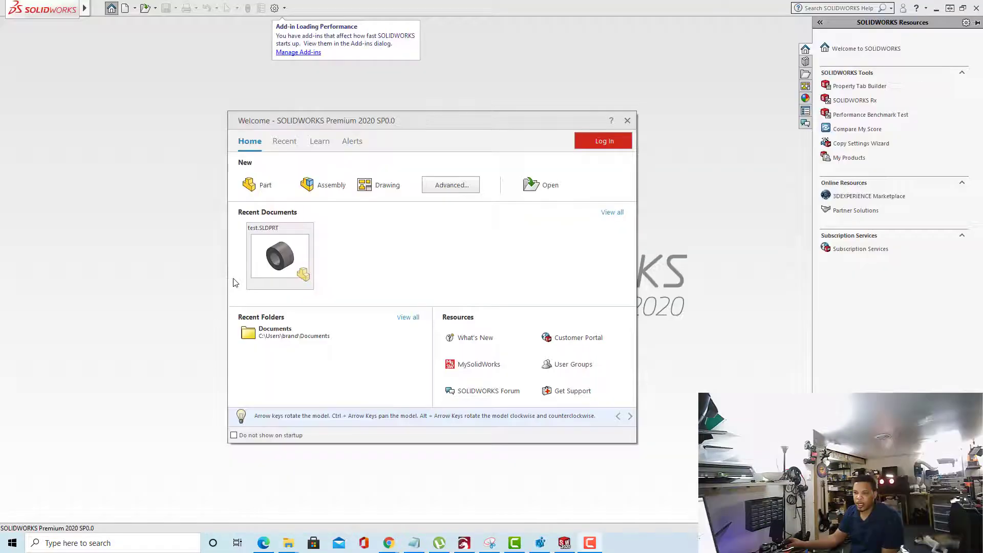
Step: Open test.SLDPRT from Recent Documents and rotate the now-reflective stainless tube
click(285, 257)
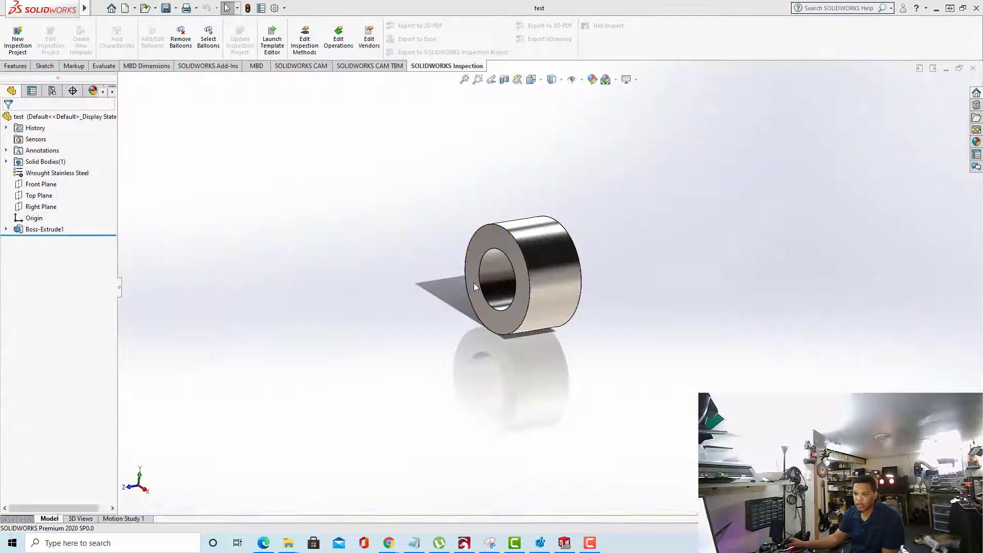
drag(474, 287, 527, 333)
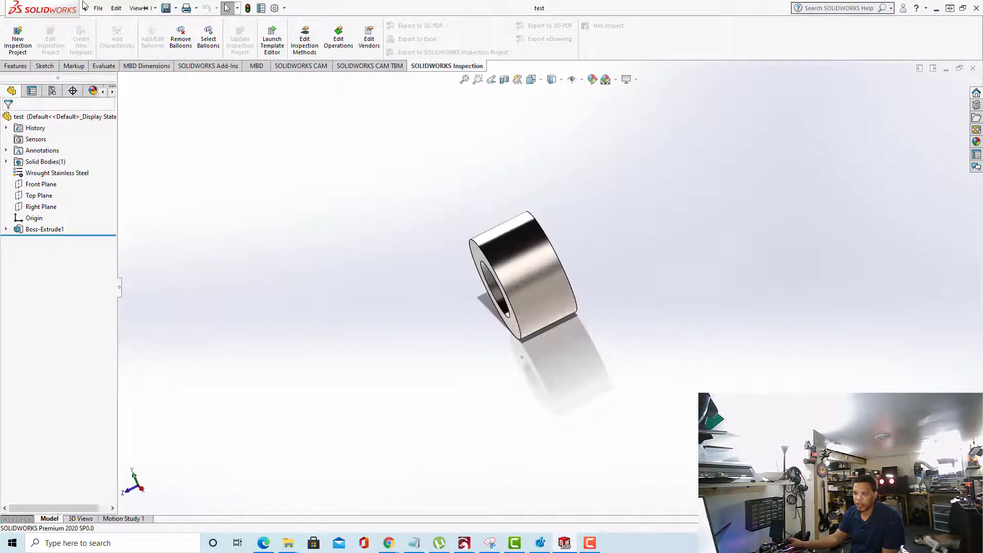
Step: Confirm RealView Graphics is listed under the View > Display options
click(97, 7)
mouse_move(135, 11)
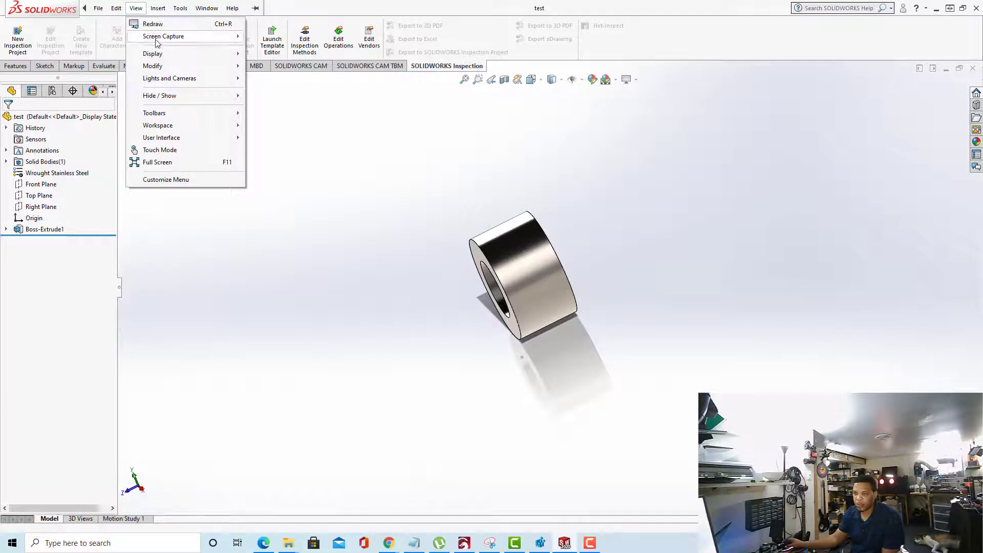
mouse_move(151, 55)
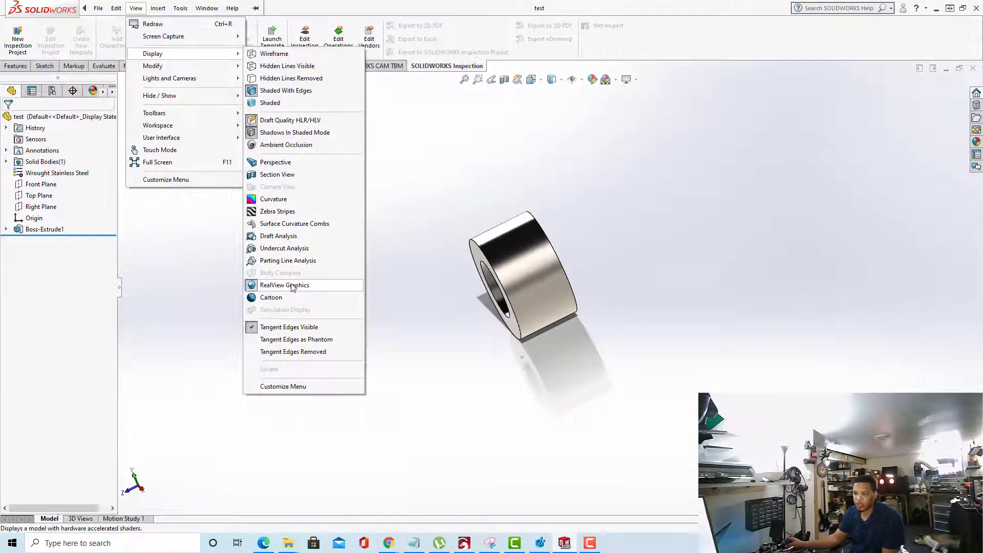
click(637, 83)
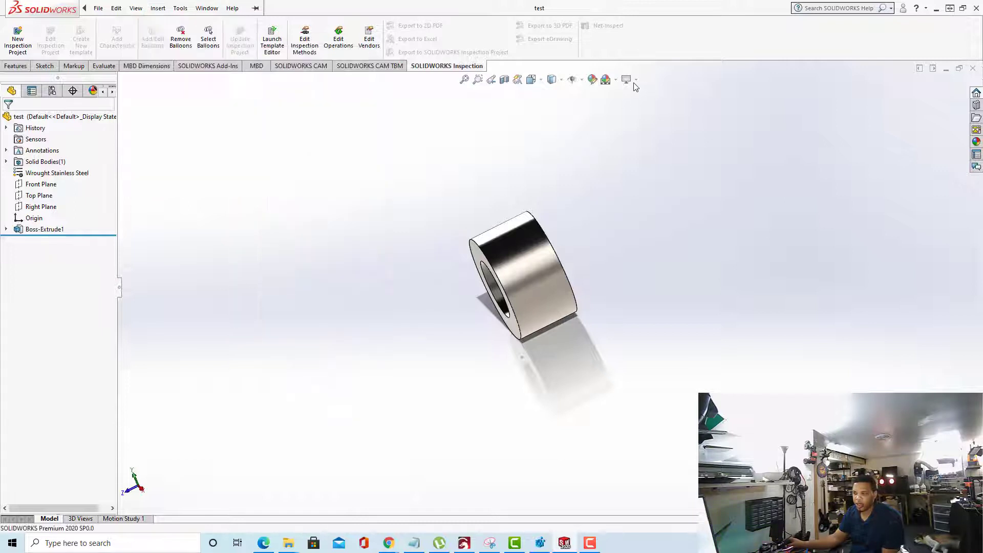
Step: Enable Ambient Occlusion from View Settings and rotate the tube to face its hole
click(635, 80)
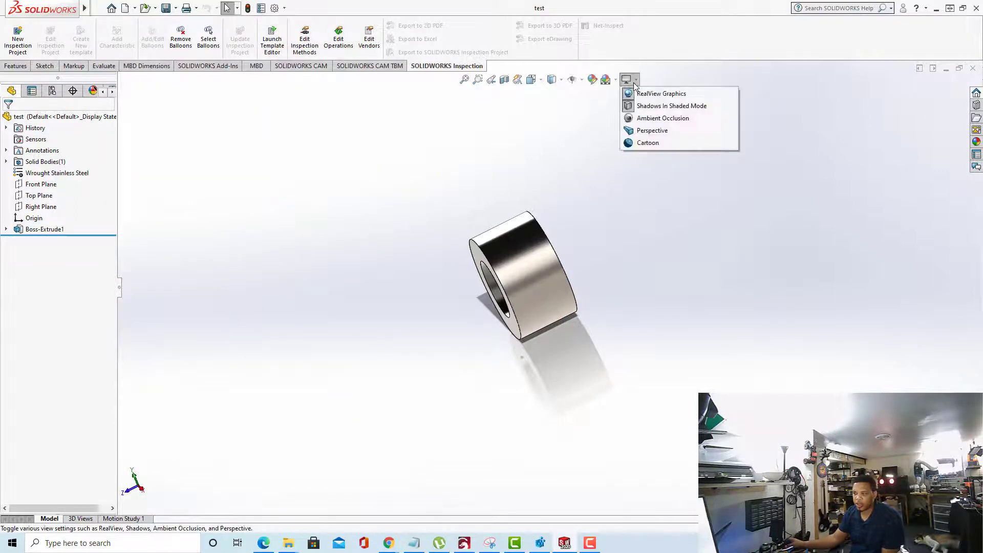
click(657, 119)
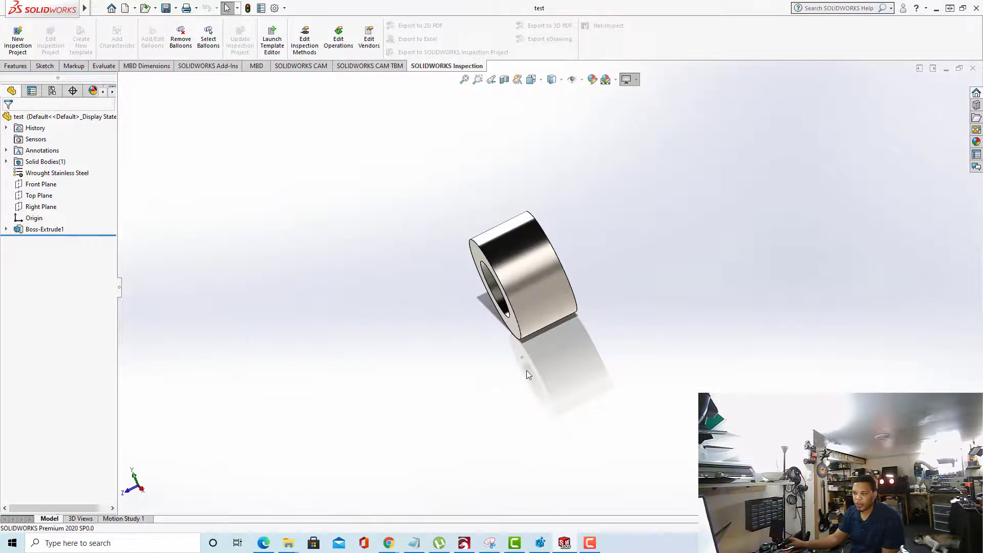
drag(505, 344, 512, 323)
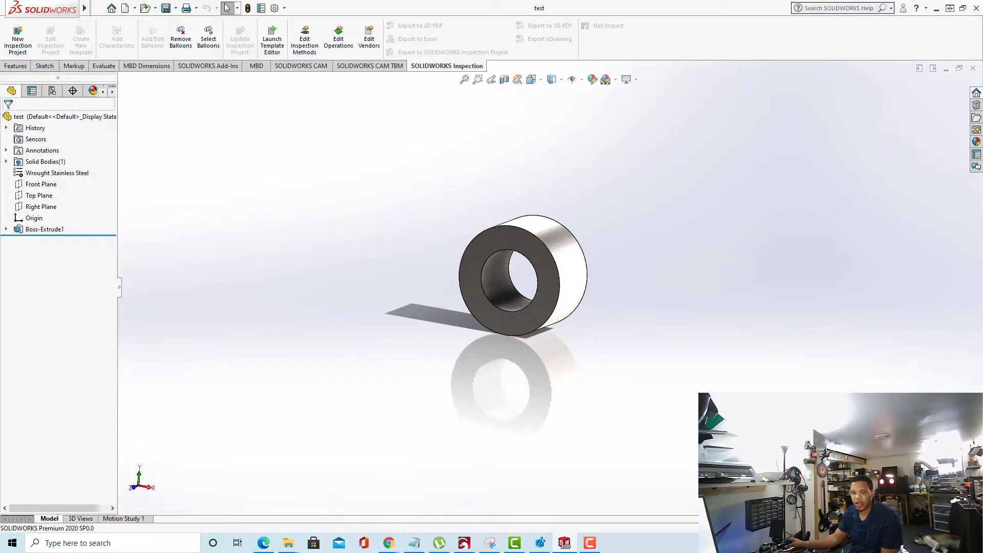